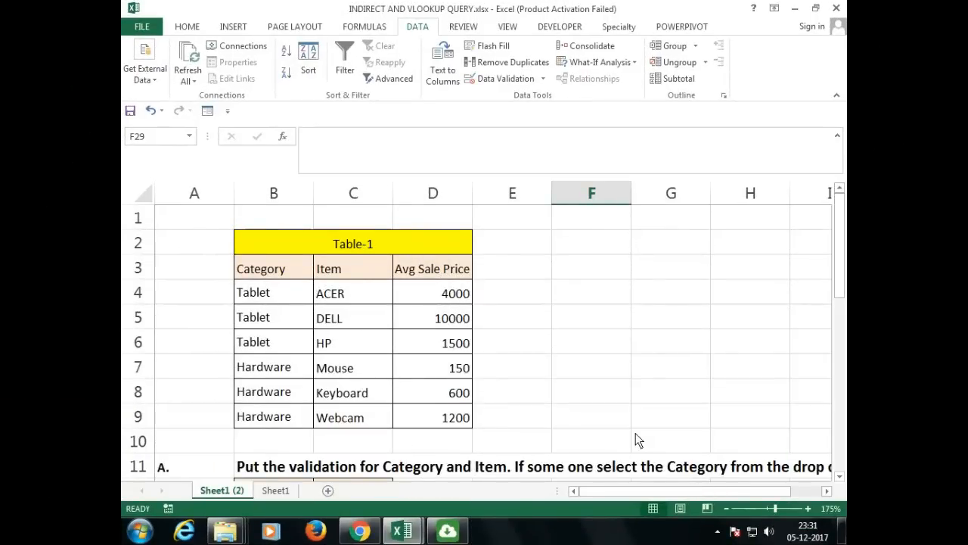
- Examine Table-1 and read the full task A instruction on Category and Item validation in row 11
{"action": "left_click_drag", "start_coordinate": [331, 244], "coordinate": [338, 416]}
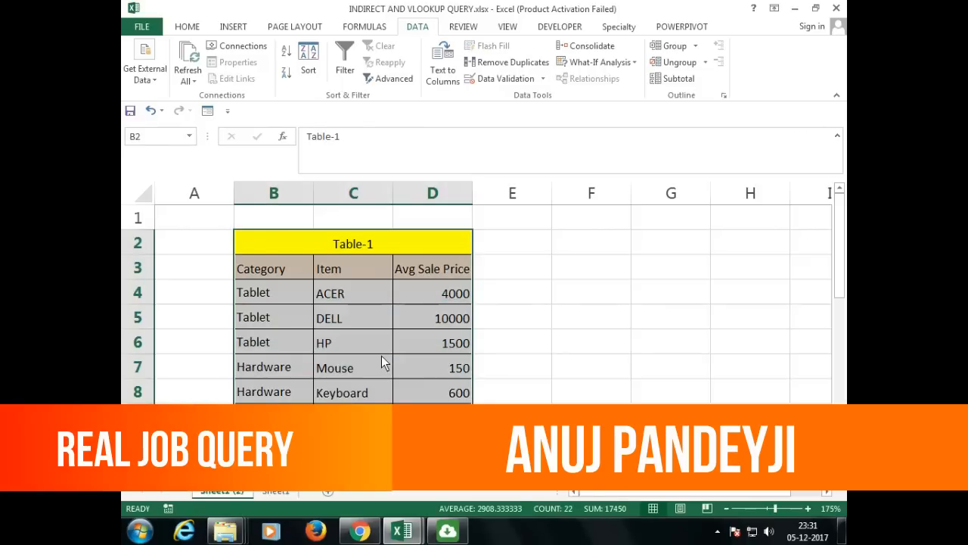
{"action": "scroll", "coordinate": [382, 355], "scroll_direction": "down", "scroll_amount": 1}
{"action": "scroll", "coordinate": [381, 355], "scroll_direction": "down", "scroll_amount": 1}
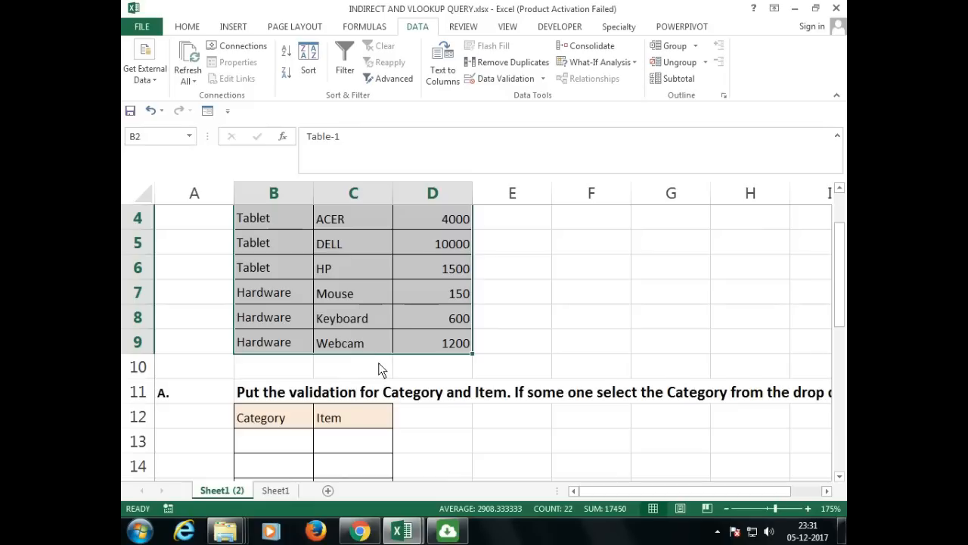
{"action": "left_click", "coordinate": [296, 396]}
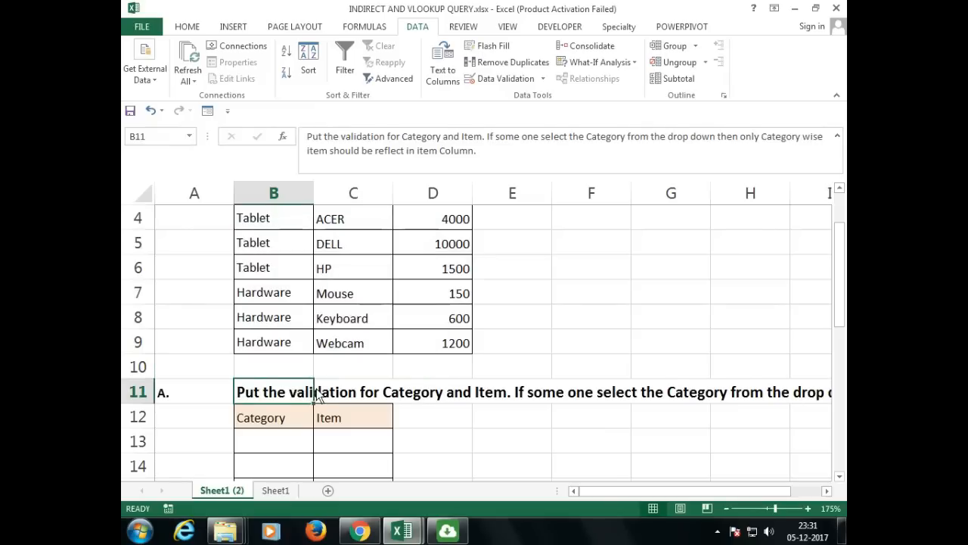
{"action": "scroll", "coordinate": [327, 378], "scroll_direction": "up", "scroll_amount": 1}
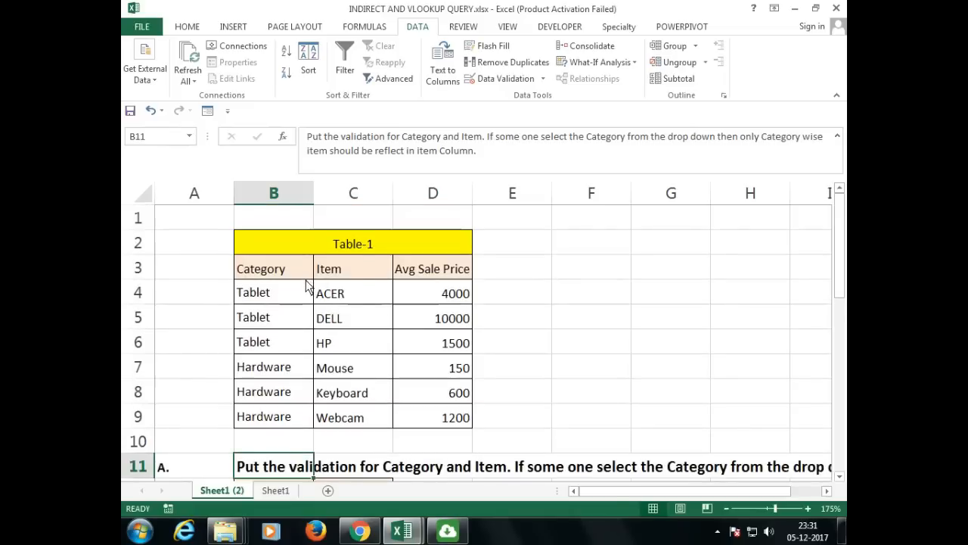
{"action": "left_click_drag", "start_coordinate": [306, 280], "coordinate": [422, 412]}
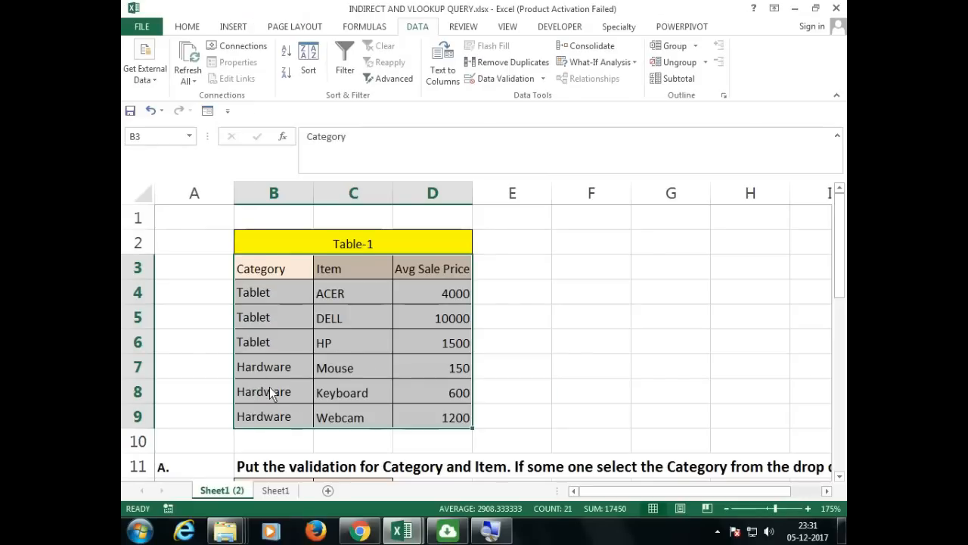
{"action": "scroll", "coordinate": [269, 387], "scroll_direction": "down", "scroll_amount": 1}
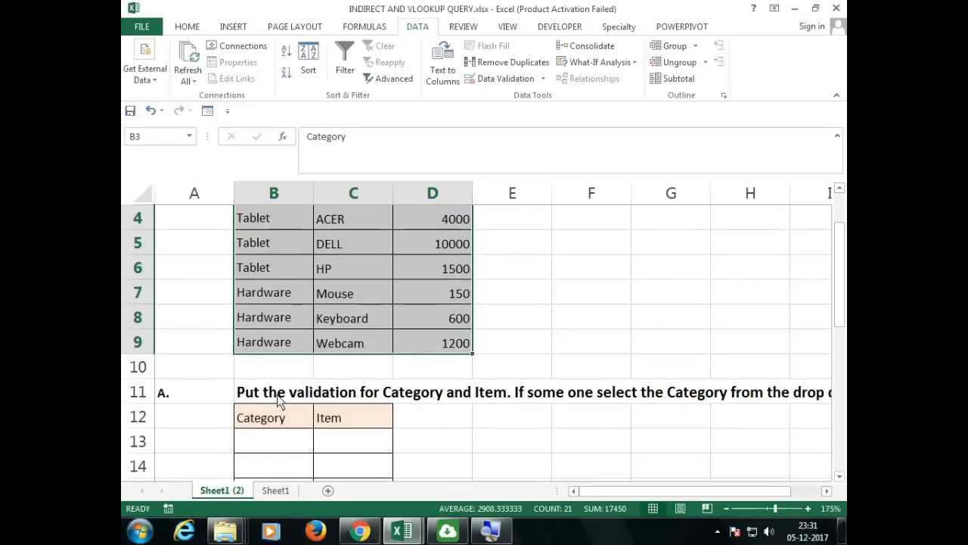
{"action": "left_click", "coordinate": [277, 394]}
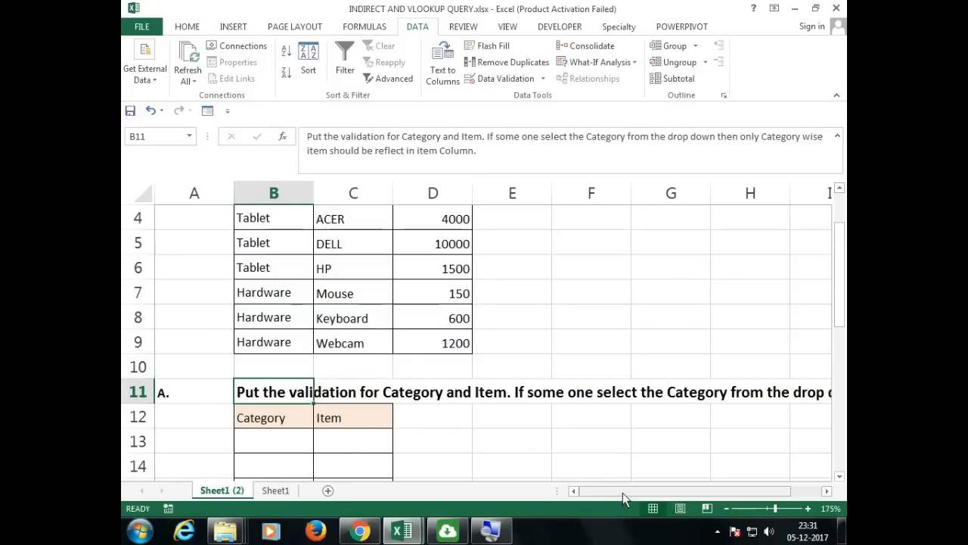
{"action": "left_click_drag", "start_coordinate": [623, 493], "coordinate": [695, 499]}
{"action": "left_click_drag", "start_coordinate": [643, 392], "coordinate": [832, 395]}
{"action": "left_click_drag", "start_coordinate": [728, 488], "coordinate": [610, 489]}
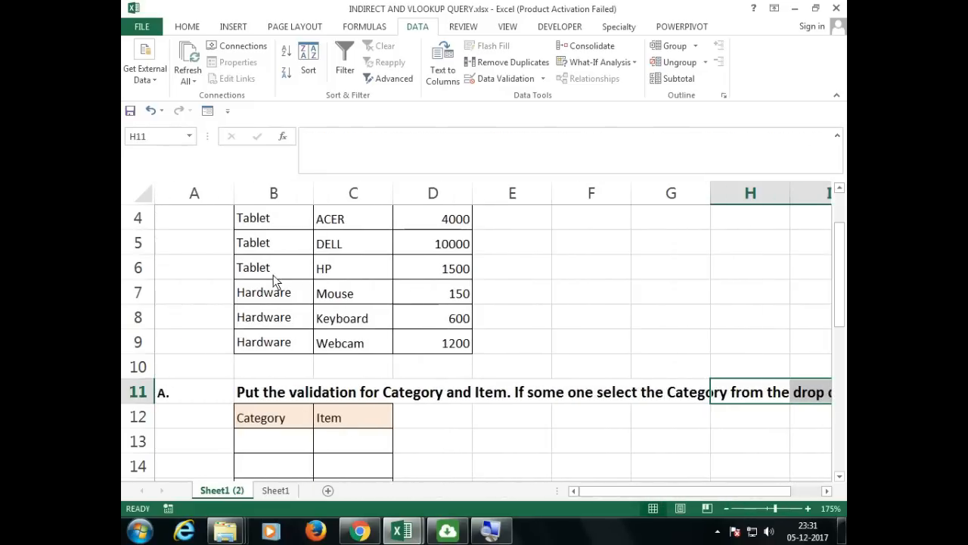
- Examine the Tablet rows and their items in Table-1 alongside the blank Category and Item cells in row 13
{"action": "left_click", "coordinate": [271, 244]}
{"action": "scroll", "coordinate": [271, 246], "scroll_direction": "up", "scroll_amount": 1}
{"action": "left_click", "coordinate": [279, 298]}
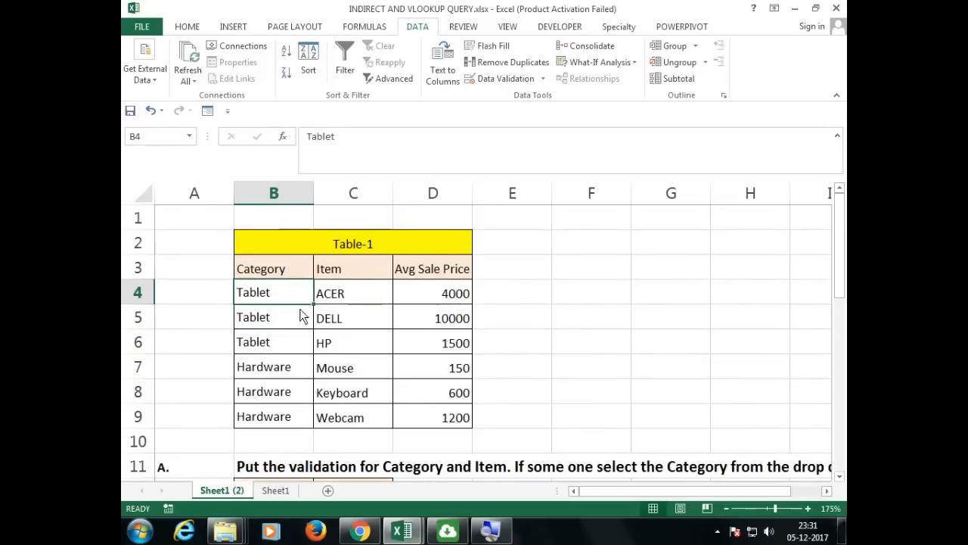
{"action": "left_click_drag", "start_coordinate": [279, 298], "coordinate": [285, 341]}
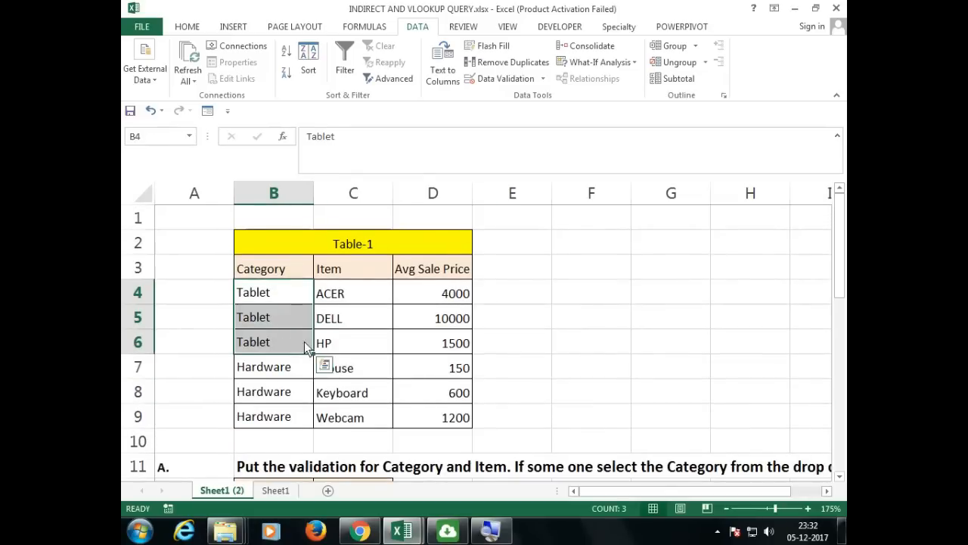
{"action": "left_click_drag", "start_coordinate": [356, 296], "coordinate": [346, 345]}
{"action": "left_click", "coordinate": [355, 293]}
{"action": "left_click", "coordinate": [349, 320]}
{"action": "left_click", "coordinate": [347, 343]}
{"action": "left_click_drag", "start_coordinate": [280, 295], "coordinate": [282, 339]}
{"action": "scroll", "coordinate": [303, 378], "scroll_direction": "down", "scroll_amount": 1}
{"action": "left_click", "coordinate": [292, 440]}
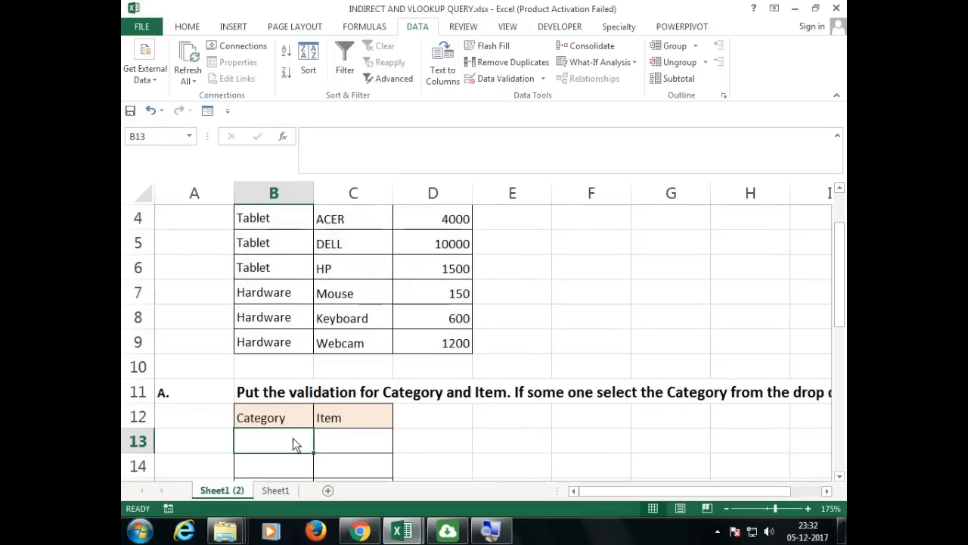
{"action": "scroll", "coordinate": [283, 408], "scroll_direction": "down", "scroll_amount": 1}
{"action": "left_click", "coordinate": [337, 367]}
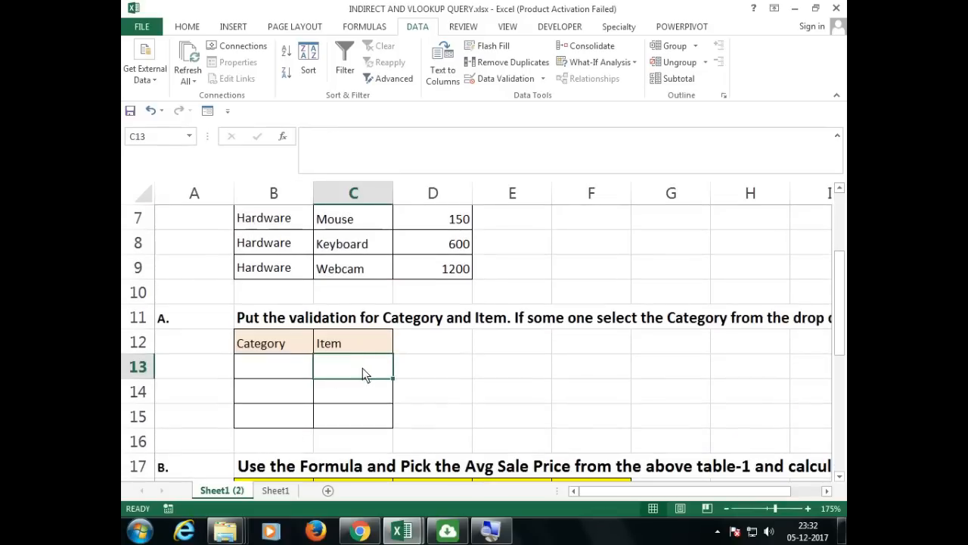
- Compare the Tablet and Hardware item groups in Table-1 with the blank Item cell C13
{"action": "scroll", "coordinate": [362, 369], "scroll_direction": "up", "scroll_amount": 1}
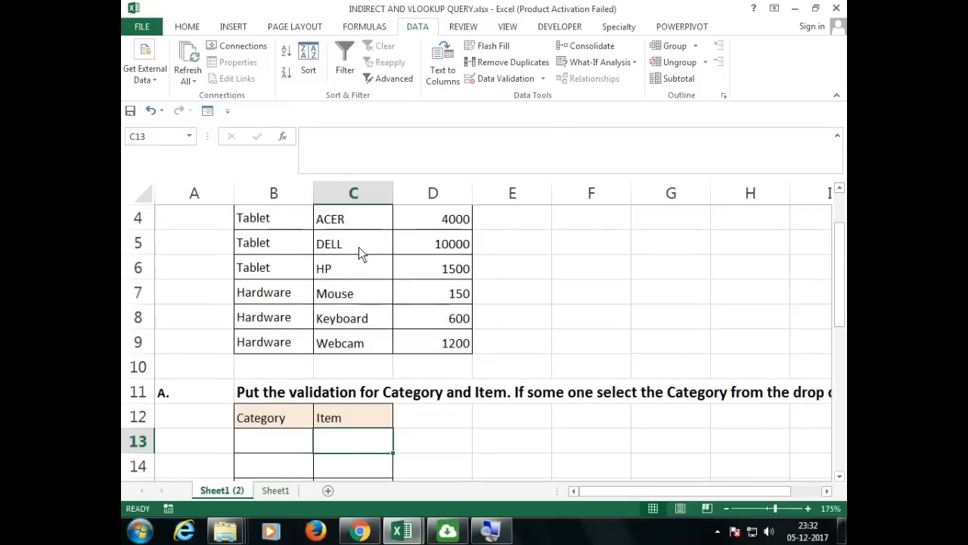
{"action": "scroll", "coordinate": [359, 249], "scroll_direction": "up", "scroll_amount": 1}
{"action": "left_click_drag", "start_coordinate": [356, 299], "coordinate": [348, 345]}
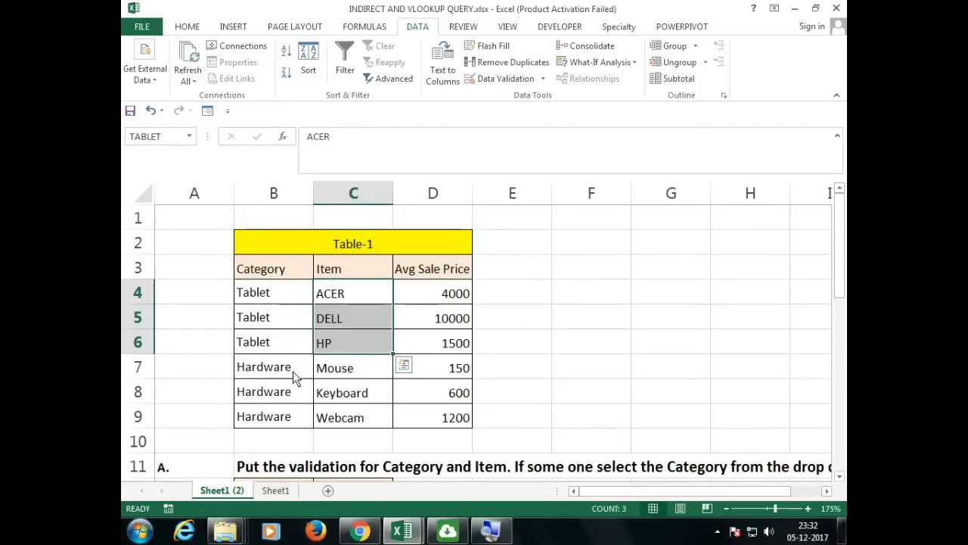
{"action": "left_click_drag", "start_coordinate": [293, 371], "coordinate": [295, 423]}
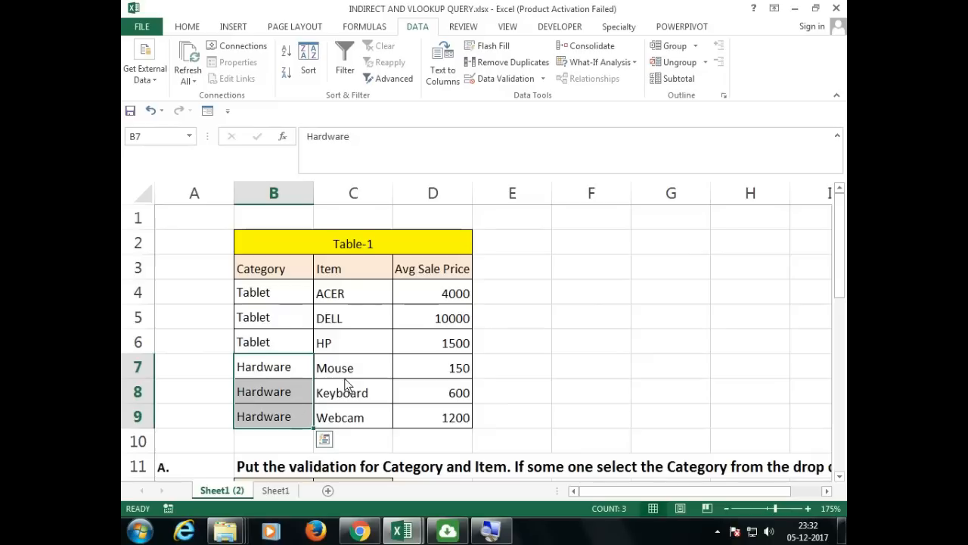
{"action": "left_click_drag", "start_coordinate": [350, 369], "coordinate": [348, 421]}
{"action": "scroll", "coordinate": [349, 404], "scroll_direction": "down", "scroll_amount": 3}
{"action": "scroll", "coordinate": [347, 403], "scroll_direction": "up", "scroll_amount": 1}
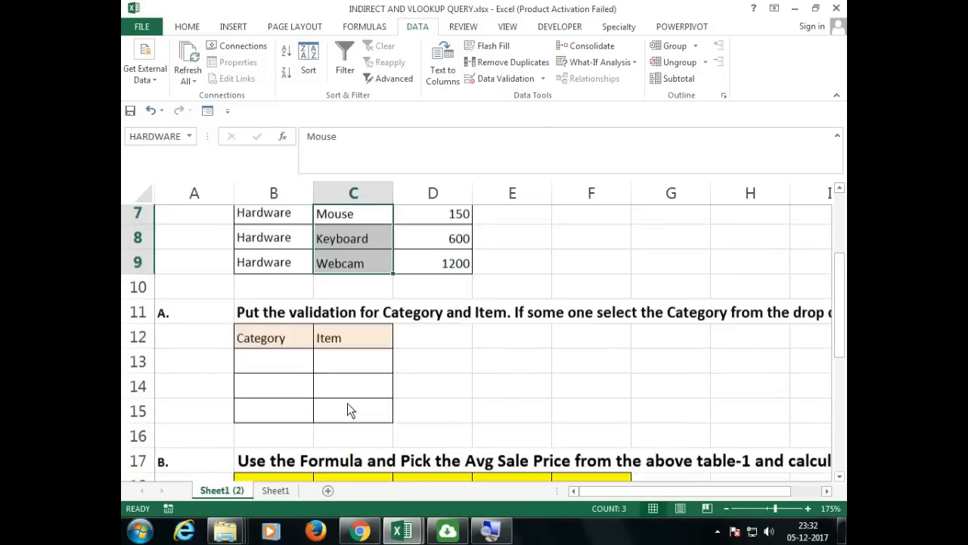
{"action": "left_click", "coordinate": [345, 373]}
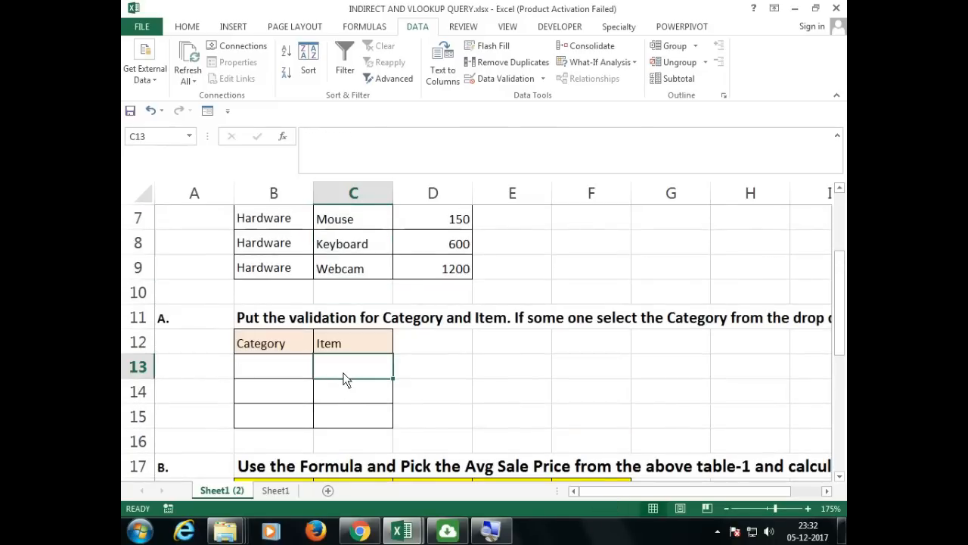
- Review the blank Category cells B13:B15 and check the range name assigned to the Table-1 categories in B4:B9
{"action": "left_click", "coordinate": [300, 369]}
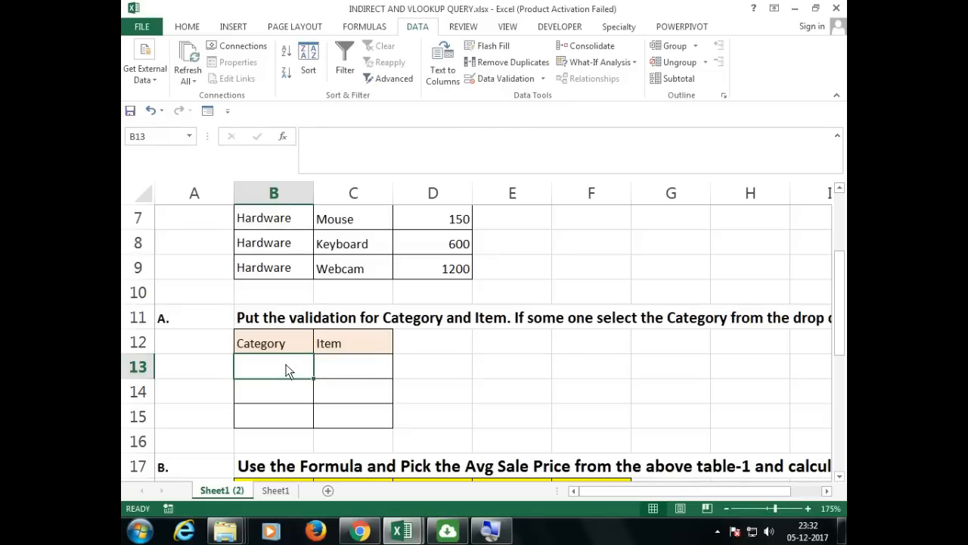
{"action": "left_click_drag", "start_coordinate": [285, 369], "coordinate": [279, 413]}
{"action": "left_click", "coordinate": [281, 367]}
{"action": "left_click_drag", "start_coordinate": [282, 375], "coordinate": [281, 412]}
{"action": "scroll", "coordinate": [285, 390], "scroll_direction": "up", "scroll_amount": 2}
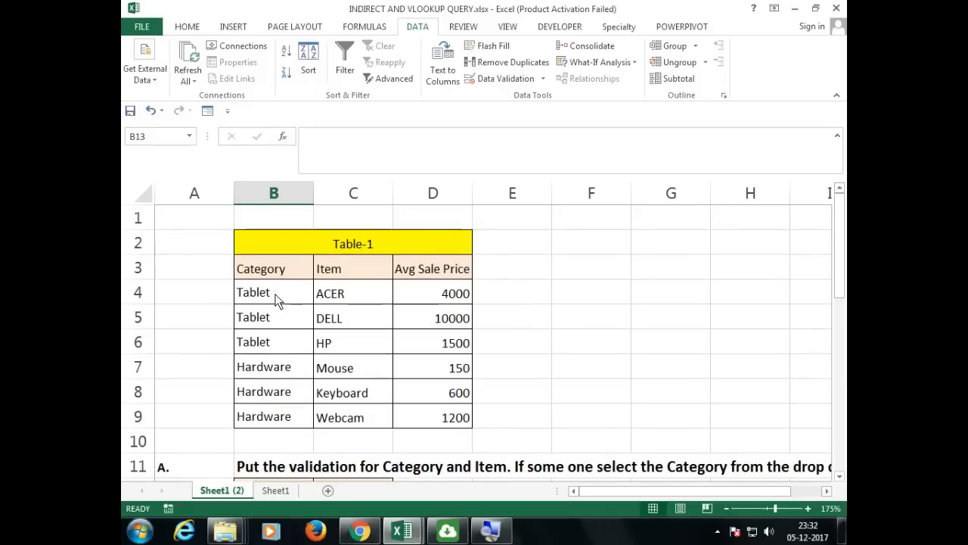
{"action": "left_click_drag", "start_coordinate": [277, 294], "coordinate": [277, 414]}
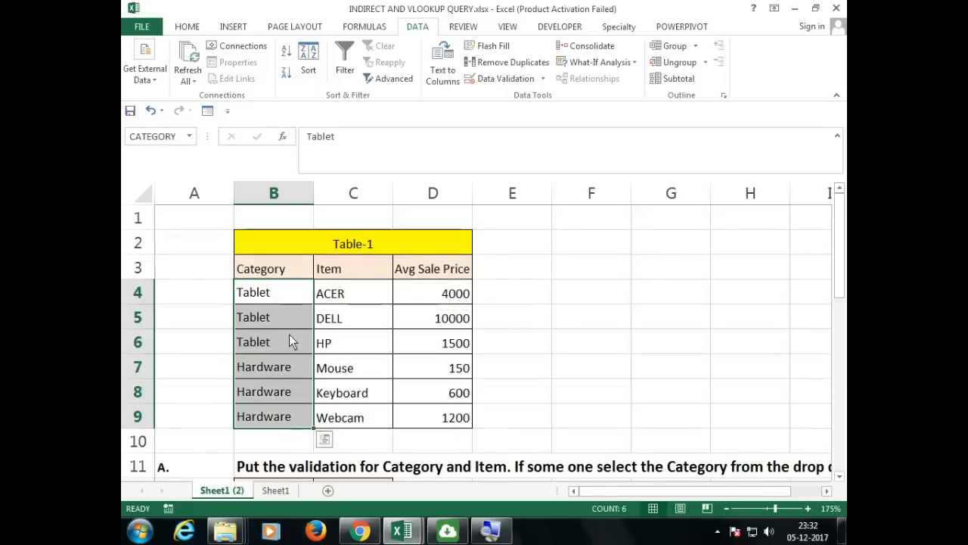
{"action": "left_click_drag", "start_coordinate": [286, 301], "coordinate": [276, 415]}
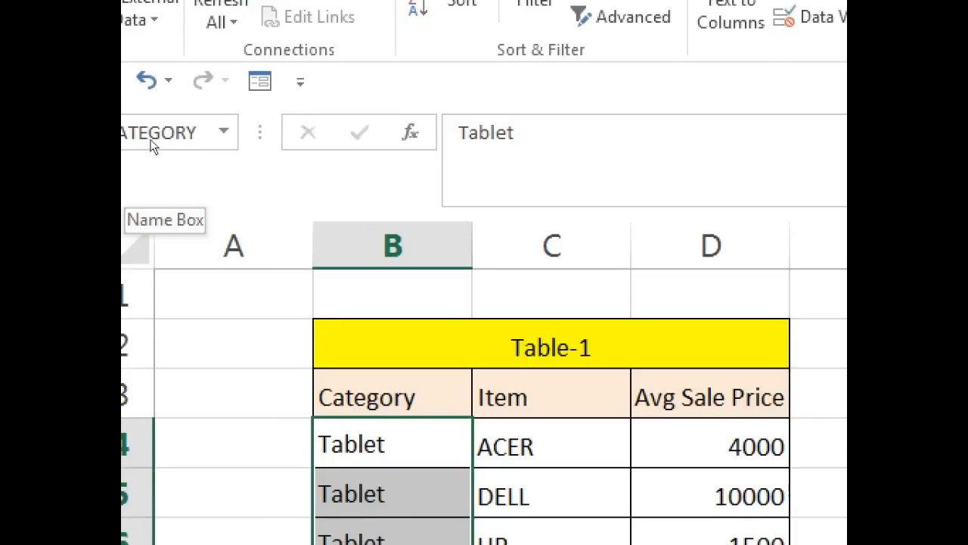
{"action": "left_click", "coordinate": [150, 136]}
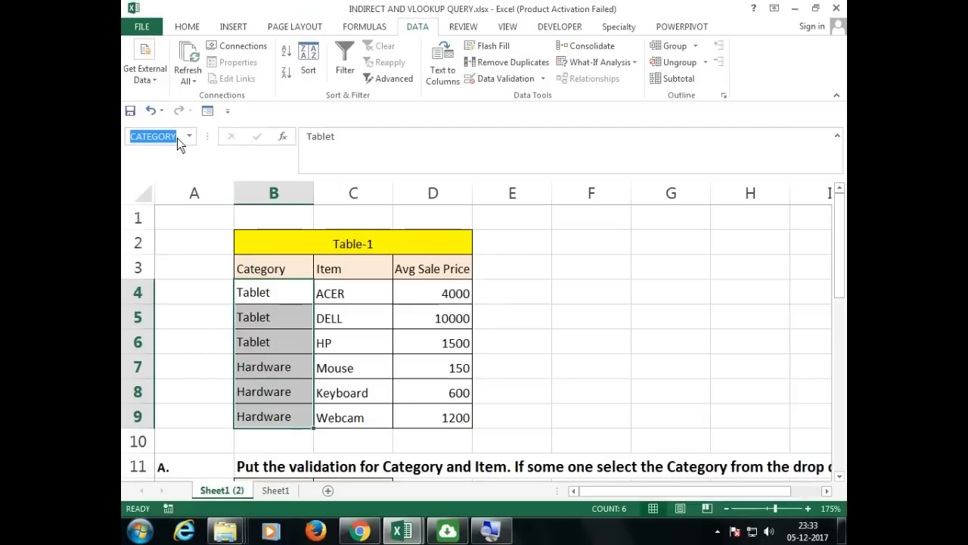
- Check the range names assigned to the Tablet items in C4:C6 and the Hardware items in C7:C9
{"action": "left_click", "coordinate": [345, 296]}
{"action": "left_click_drag", "start_coordinate": [350, 318], "coordinate": [347, 342]}
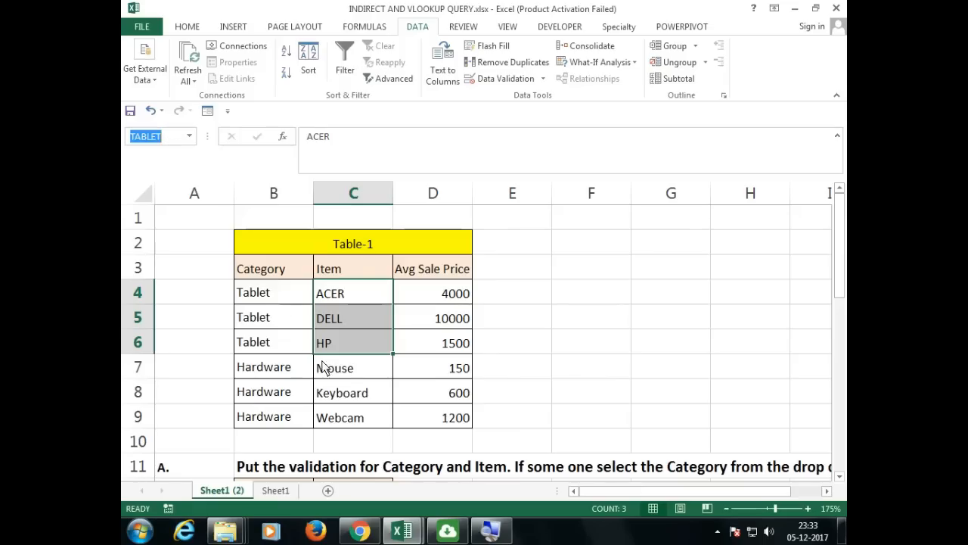
{"action": "left_click_drag", "start_coordinate": [322, 360], "coordinate": [339, 413]}
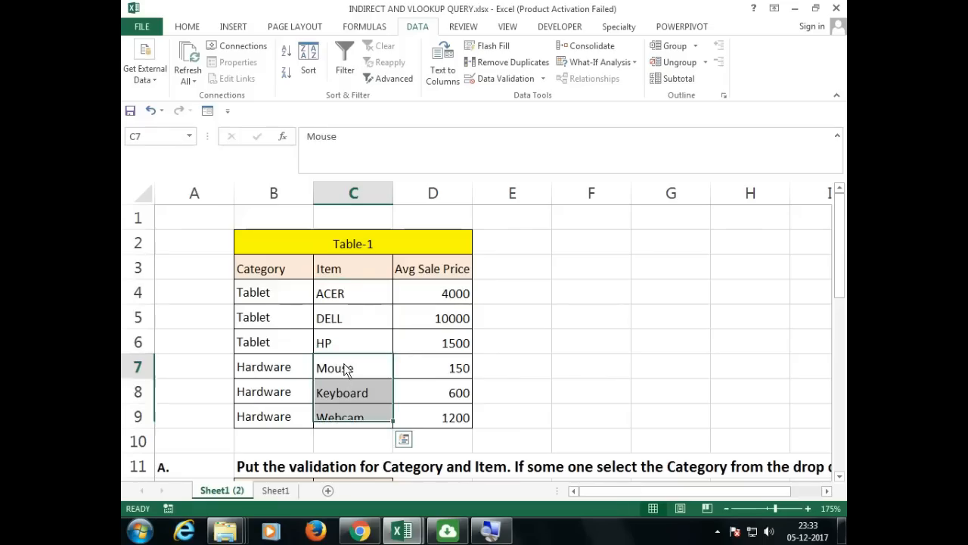
{"action": "left_click_drag", "start_coordinate": [344, 368], "coordinate": [347, 408]}
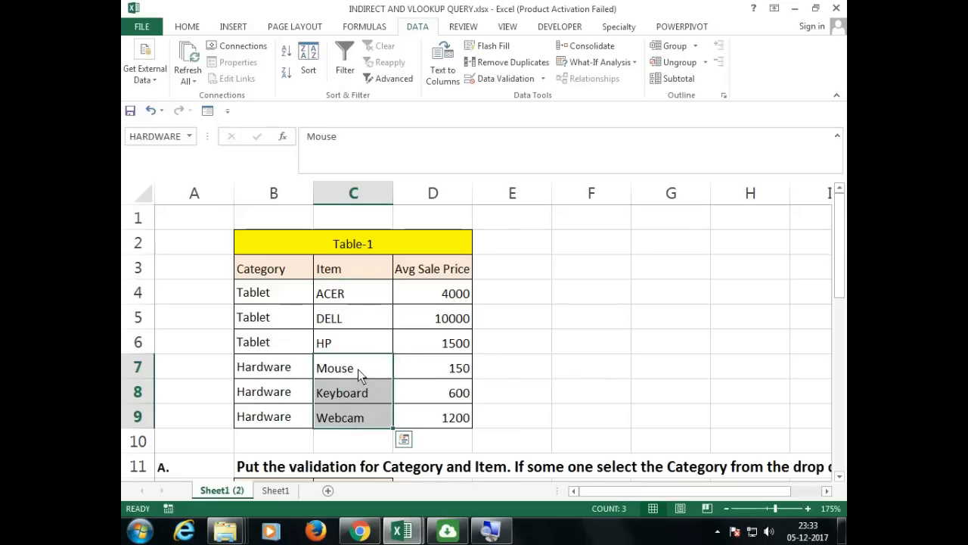
{"action": "left_click_drag", "start_coordinate": [358, 369], "coordinate": [355, 416]}
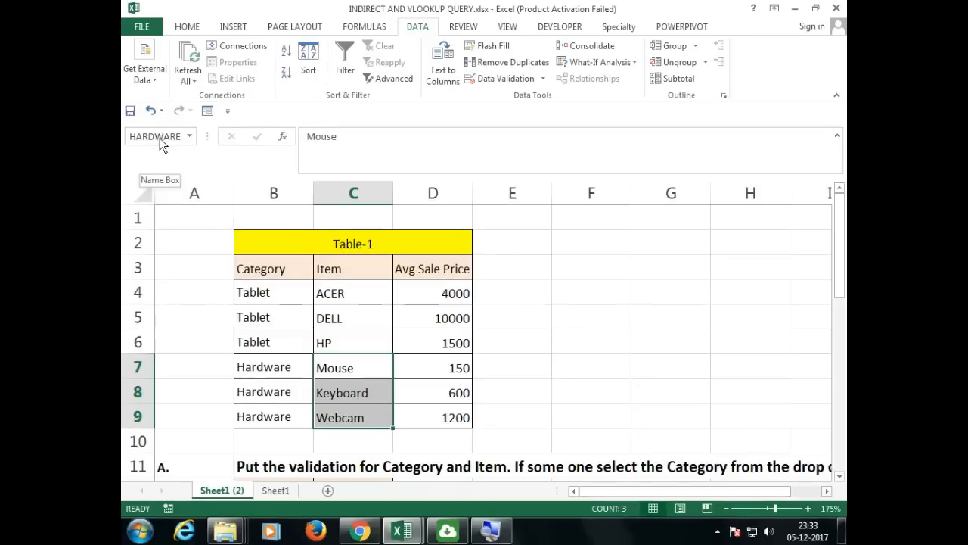
{"action": "left_click_drag", "start_coordinate": [346, 378], "coordinate": [343, 410]}
{"action": "left_click_drag", "start_coordinate": [340, 304], "coordinate": [344, 339]}
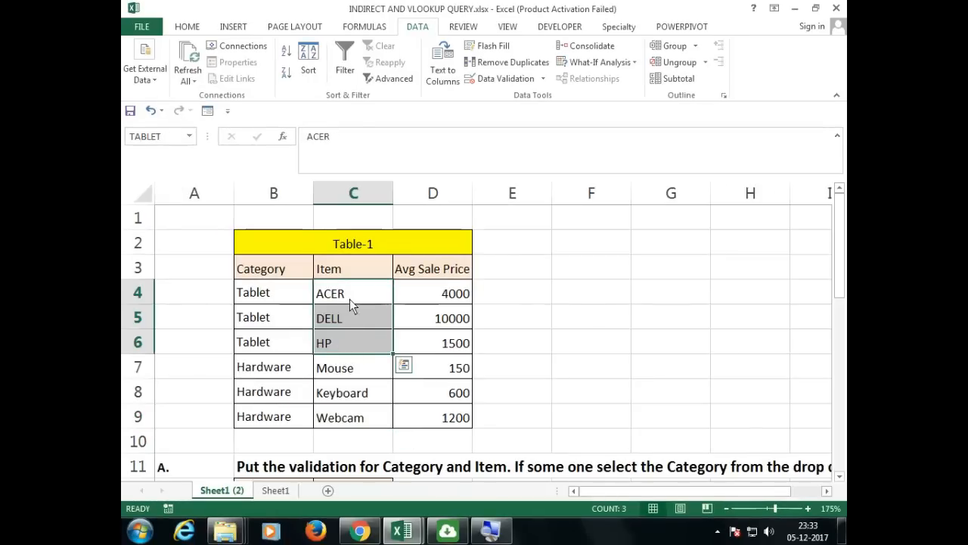
{"action": "left_click_drag", "start_coordinate": [350, 299], "coordinate": [356, 418]}
{"action": "left_click_drag", "start_coordinate": [301, 373], "coordinate": [300, 416]}
{"action": "left_click_drag", "start_coordinate": [352, 369], "coordinate": [354, 417]}
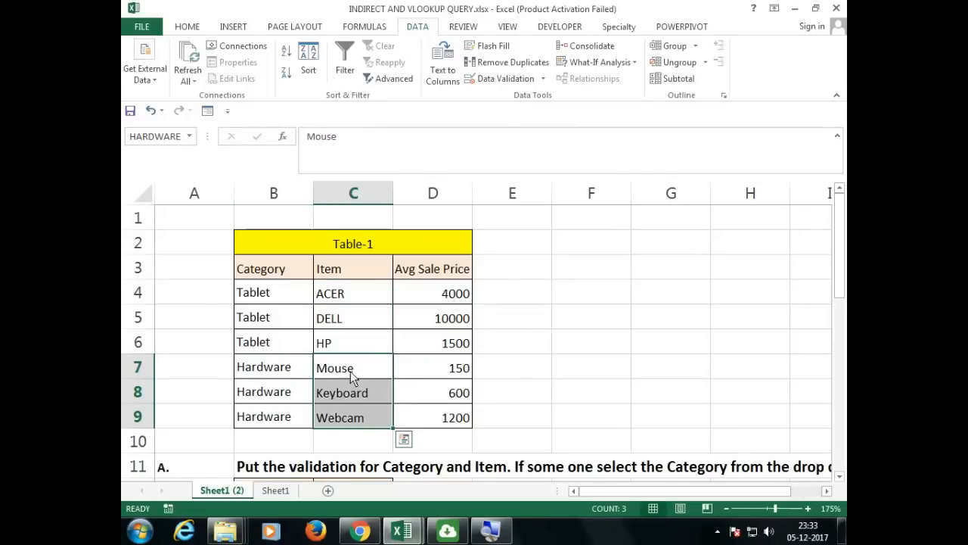
{"action": "left_click_drag", "start_coordinate": [281, 294], "coordinate": [279, 413]}
{"action": "left_click_drag", "start_coordinate": [355, 294], "coordinate": [356, 349]}
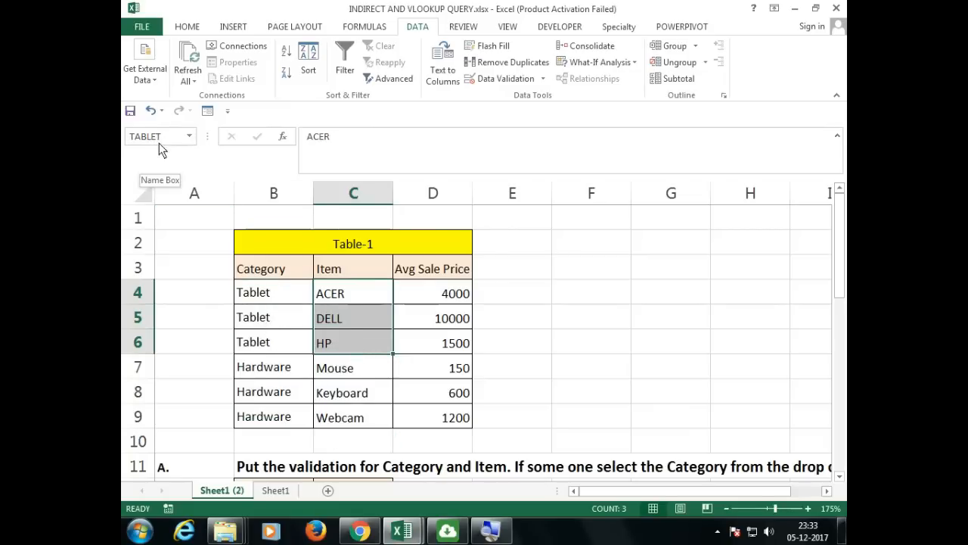
{"action": "left_click_drag", "start_coordinate": [325, 368], "coordinate": [342, 409]}
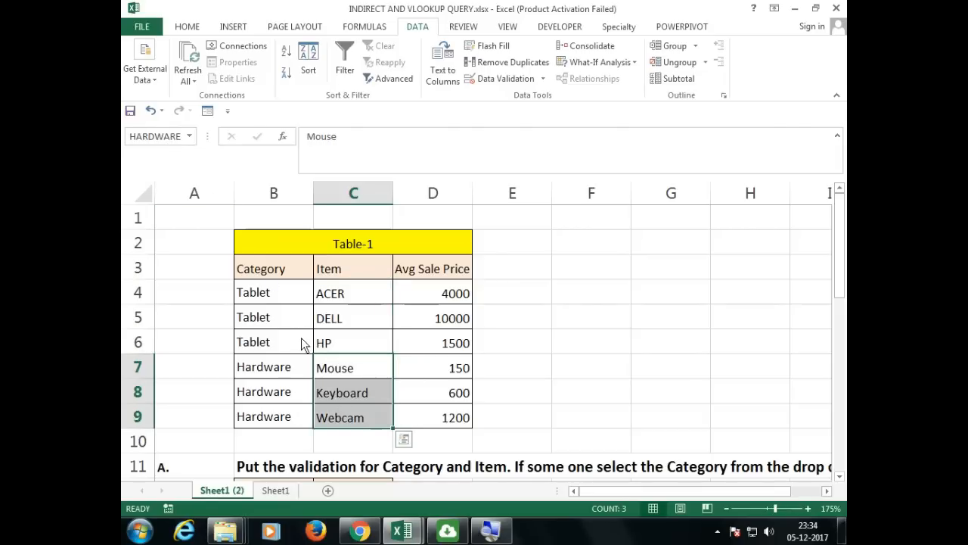
- Apply list data validation to the blank Category cells B13:B15 with =CATEGORY as the source
{"action": "scroll", "coordinate": [330, 371], "scroll_direction": "down", "scroll_amount": 1}
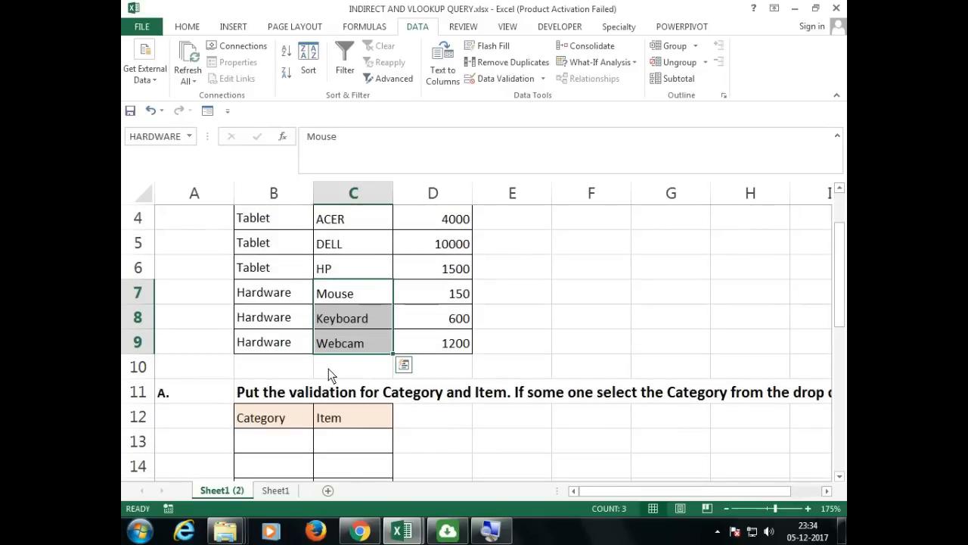
{"action": "scroll", "coordinate": [302, 413], "scroll_direction": "down", "scroll_amount": 1}
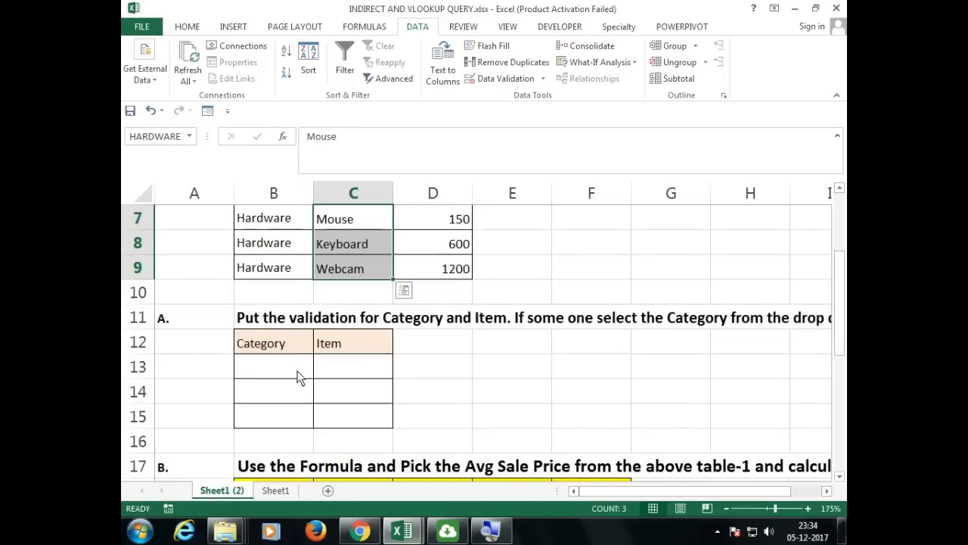
{"action": "left_click", "coordinate": [298, 371]}
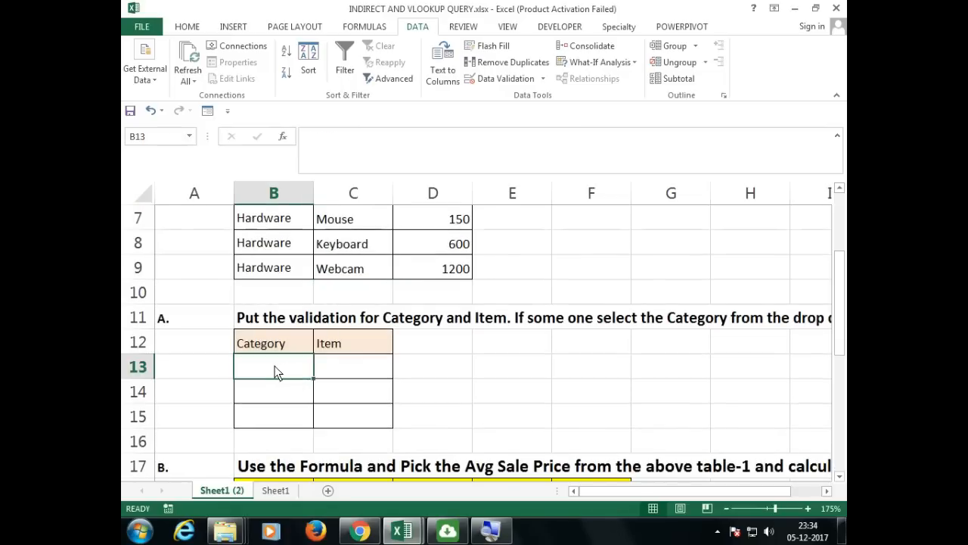
{"action": "left_click_drag", "start_coordinate": [276, 370], "coordinate": [272, 413]}
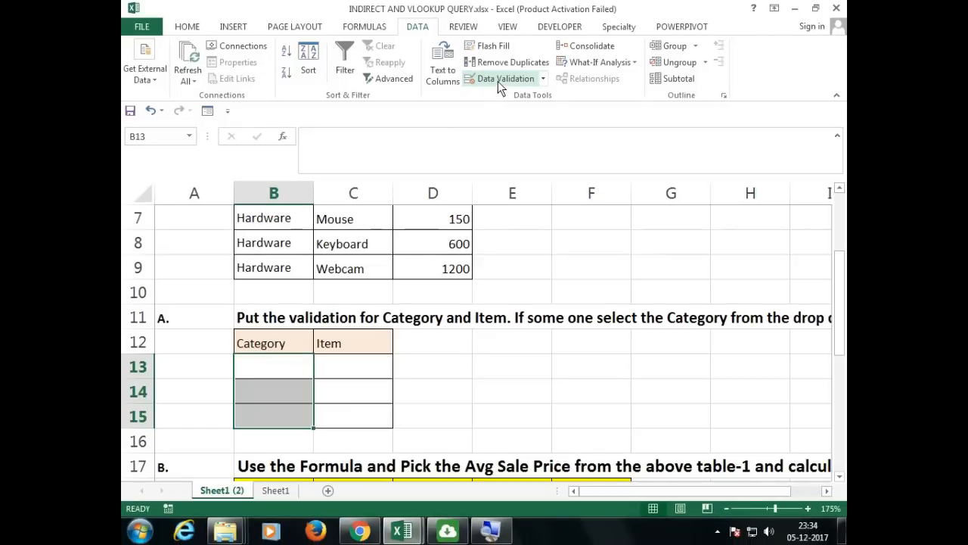
{"action": "left_click", "coordinate": [498, 80]}
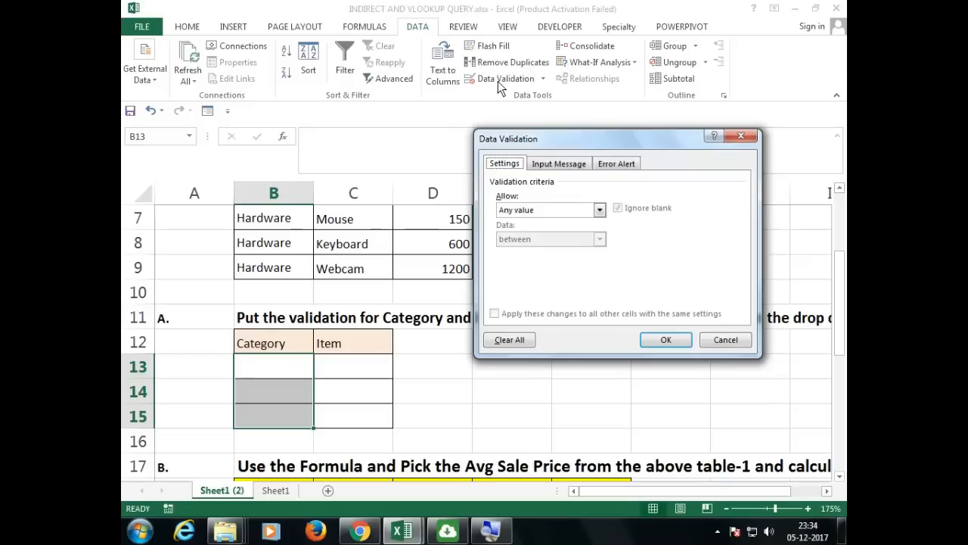
{"action": "left_click_drag", "start_coordinate": [554, 141], "coordinate": [499, 148]}
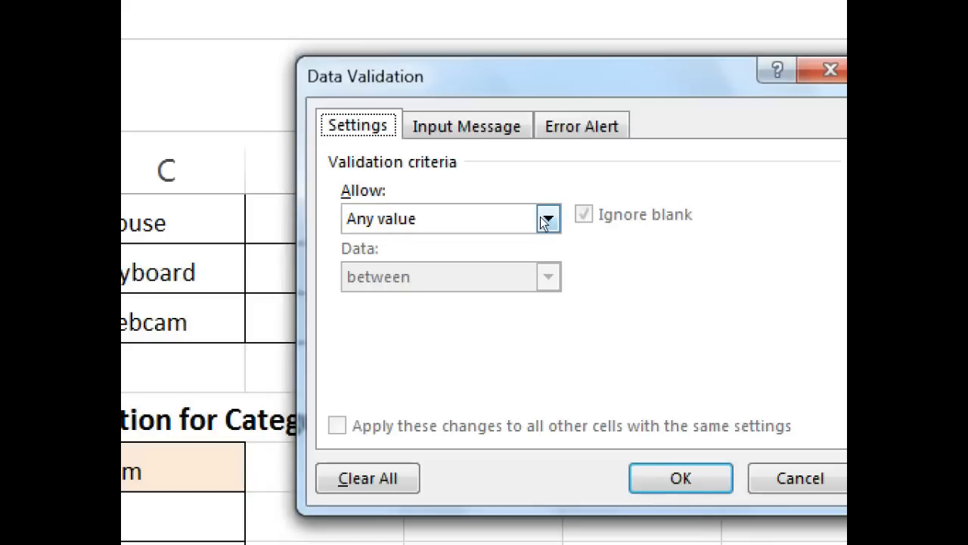
{"action": "left_click", "coordinate": [546, 220]}
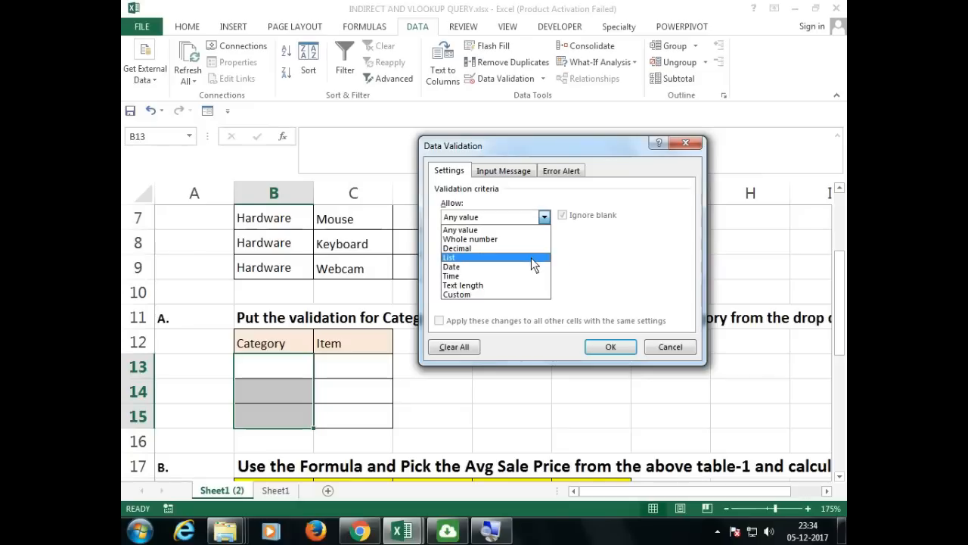
{"action": "left_click", "coordinate": [531, 257]}
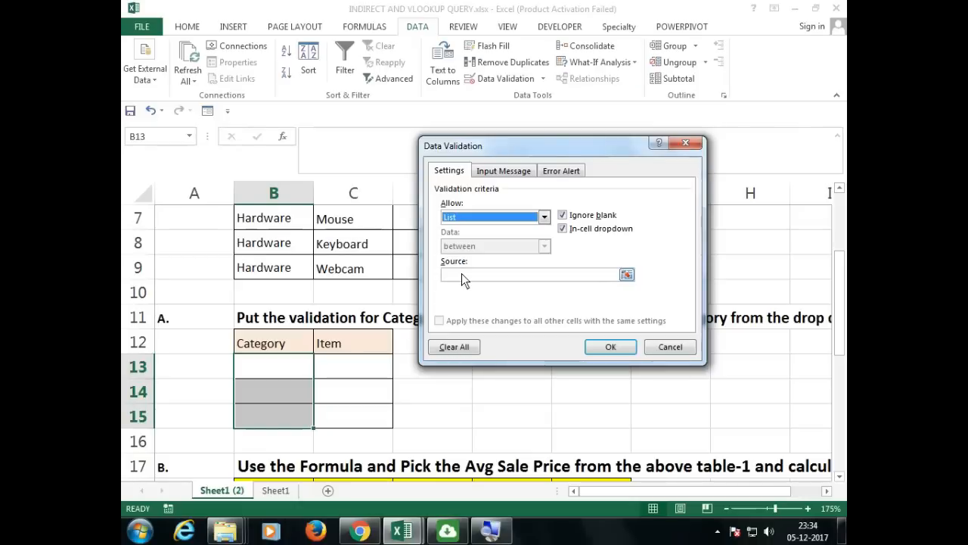
{"action": "left_click", "coordinate": [462, 274]}
{"action": "type", "text": "="}
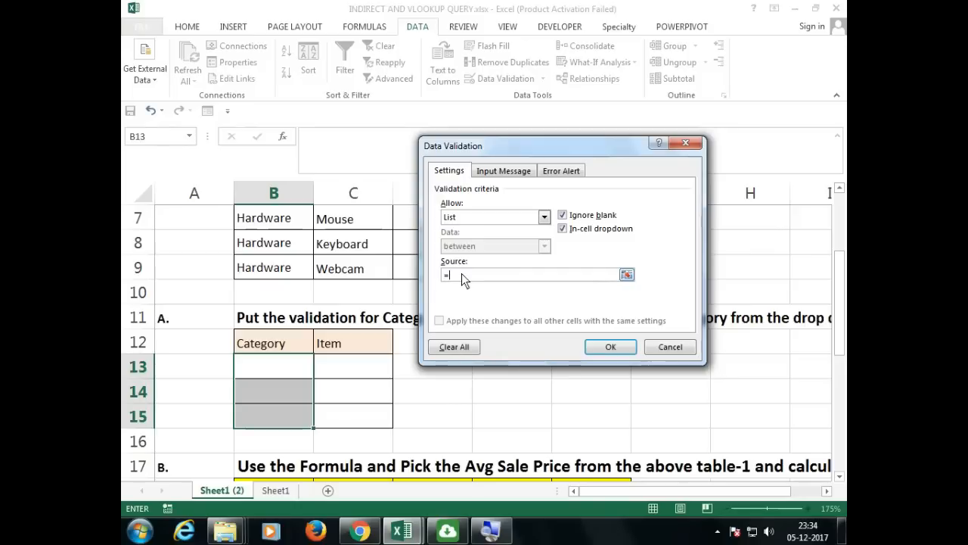
{"action": "type", "text": "CATEGORY"}
{"action": "left_click", "coordinate": [600, 346]}
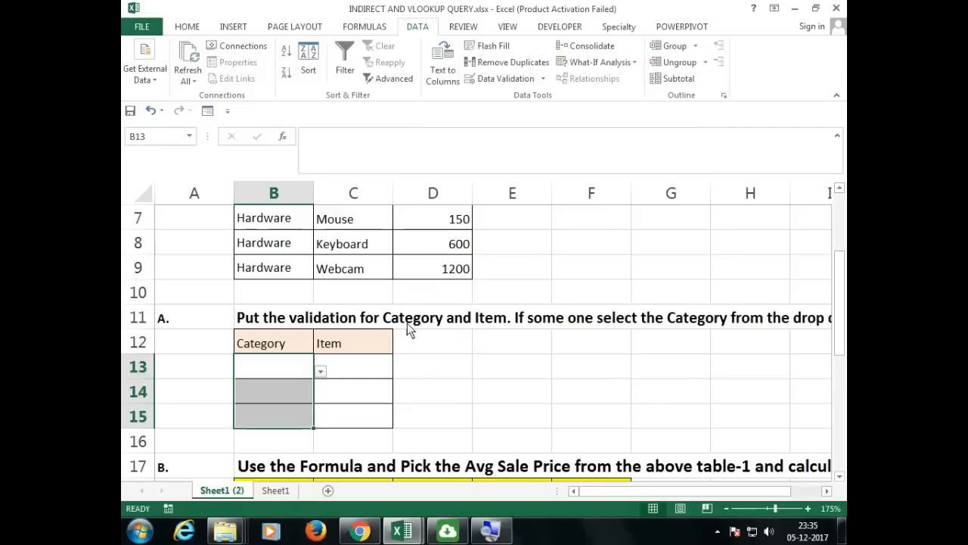
- Try the Category drop-down in B13 by choosing Hardware, and then set the cell to Tablet
{"action": "left_click", "coordinate": [289, 367]}
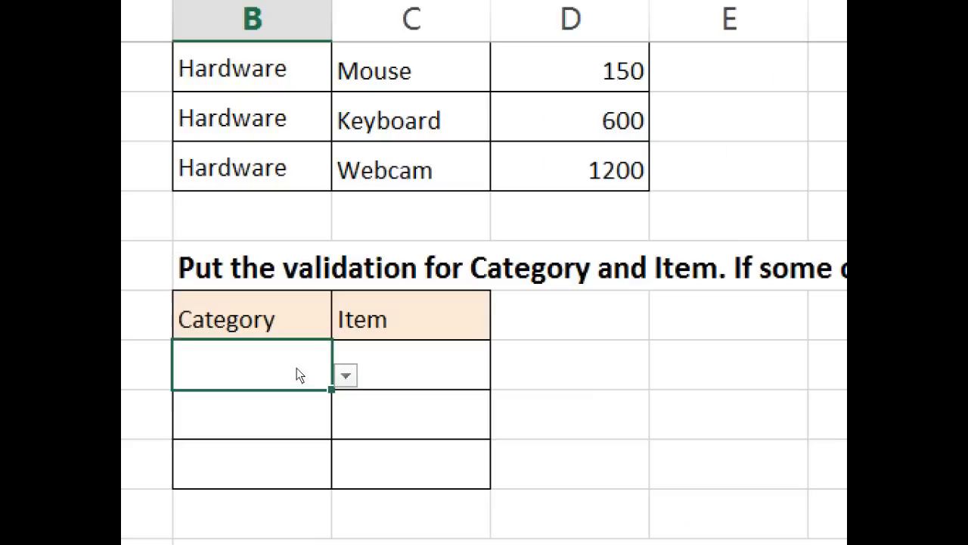
{"action": "left_click", "coordinate": [321, 371]}
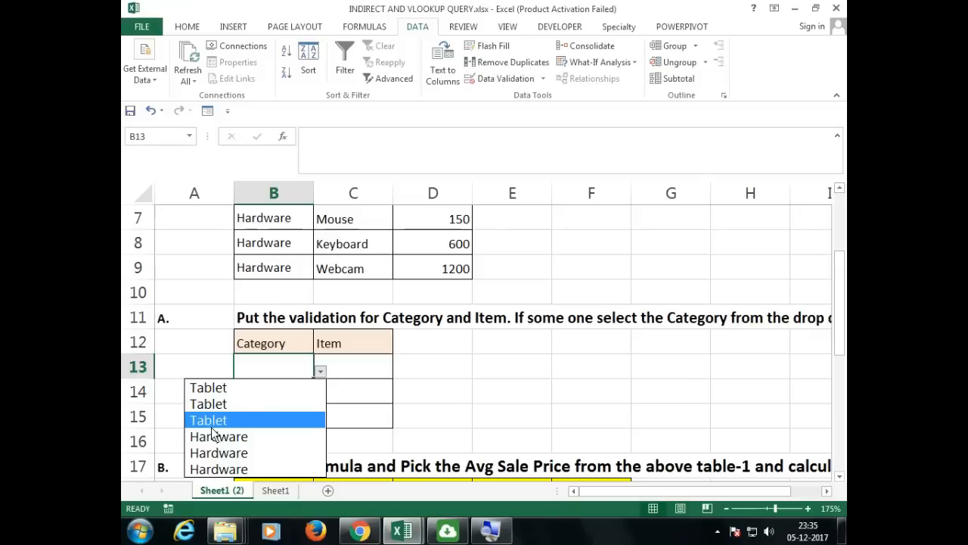
{"action": "left_click", "coordinate": [214, 436]}
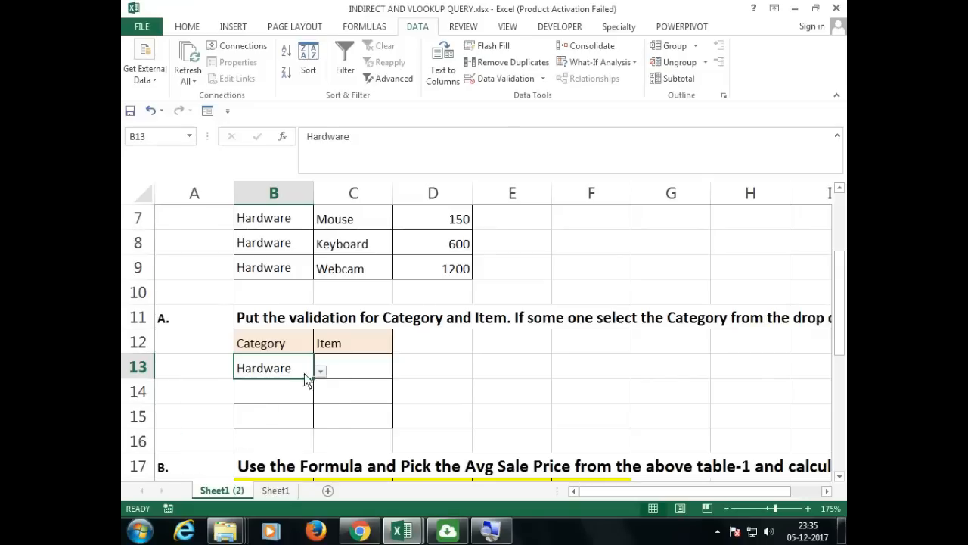
{"action": "left_click", "coordinate": [320, 371]}
{"action": "left_click", "coordinate": [251, 387]}
- Compare the category in B13 and the blank Item cell C13 with the Tablet items in C4:C6 of Table-1
{"action": "left_click", "coordinate": [338, 364]}
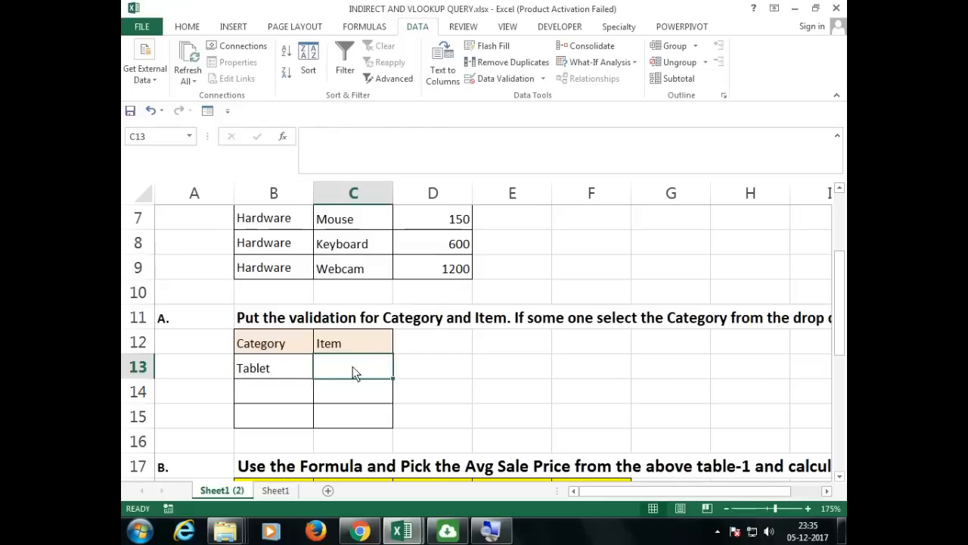
{"action": "left_click", "coordinate": [308, 375]}
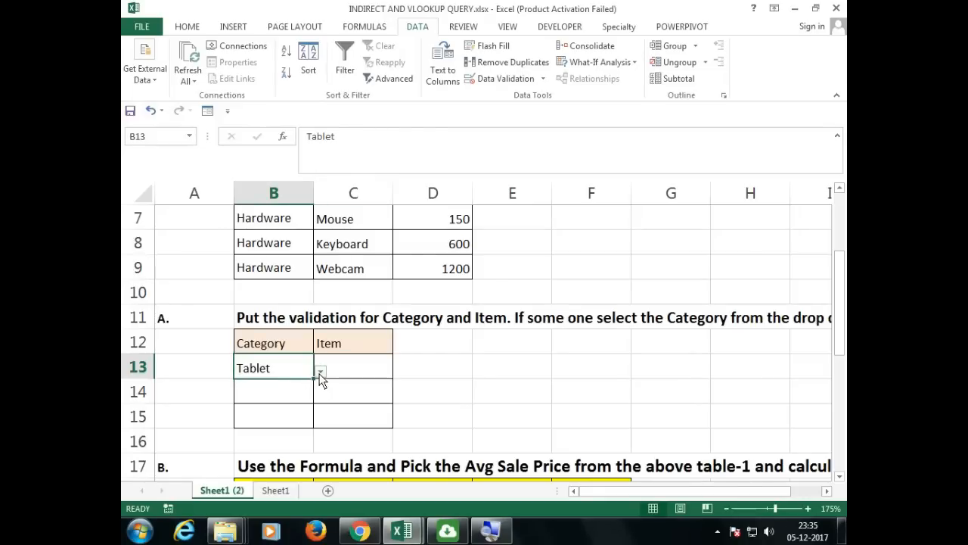
{"action": "scroll", "coordinate": [357, 256], "scroll_direction": "up", "scroll_amount": 2}
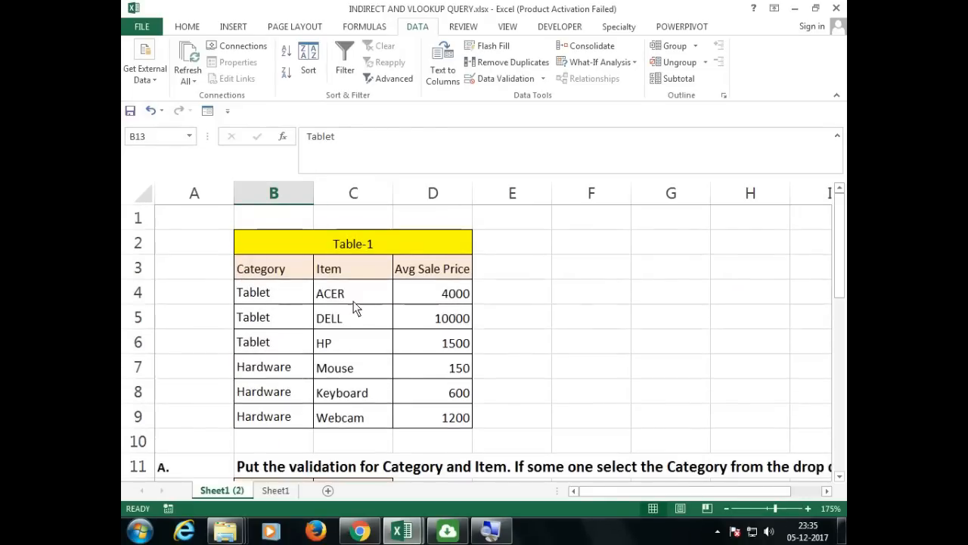
{"action": "left_click_drag", "start_coordinate": [353, 301], "coordinate": [354, 344]}
{"action": "scroll", "coordinate": [353, 323], "scroll_direction": "down", "scroll_amount": 2}
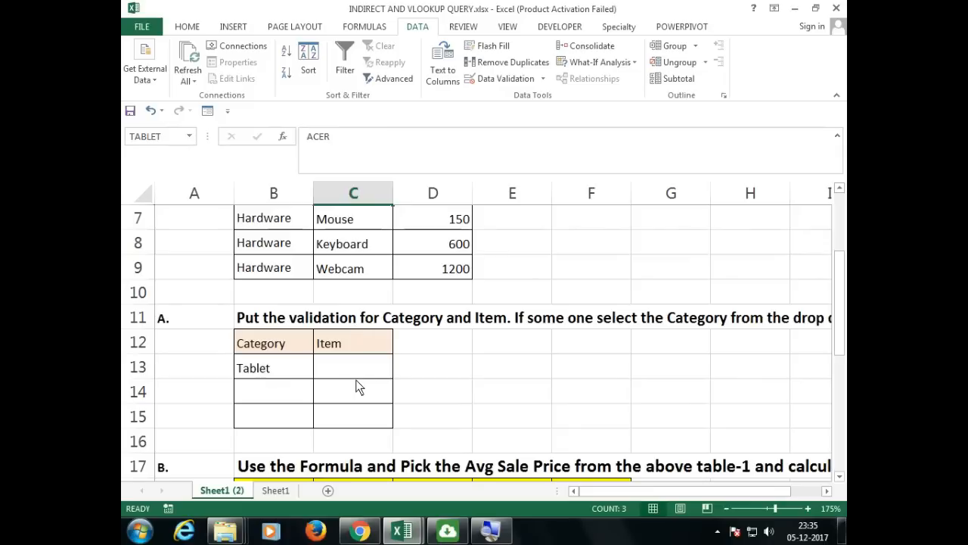
{"action": "left_click", "coordinate": [355, 375]}
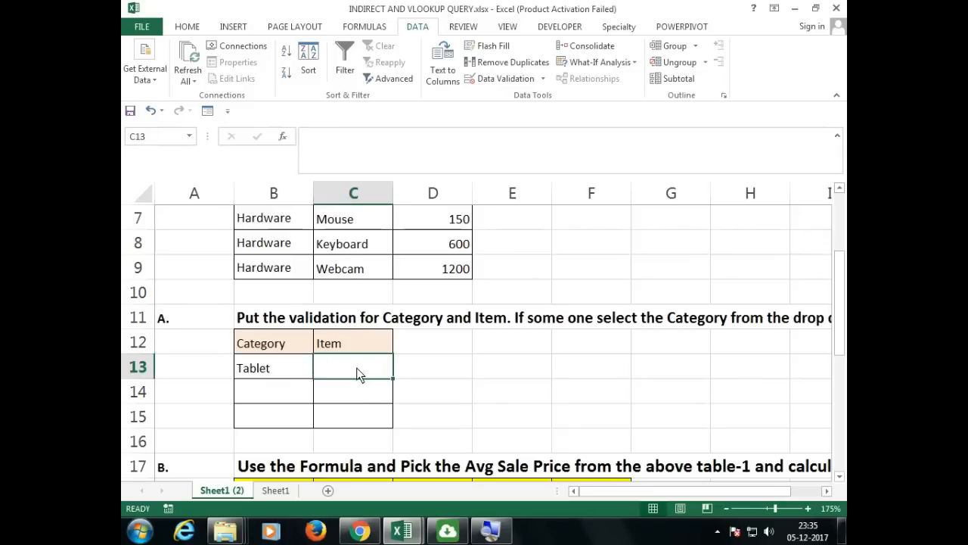
- Start data validation for the Item cell C13 and set the allowed values to List
{"action": "left_click_drag", "start_coordinate": [357, 371], "coordinate": [355, 414]}
{"action": "left_click", "coordinate": [360, 366]}
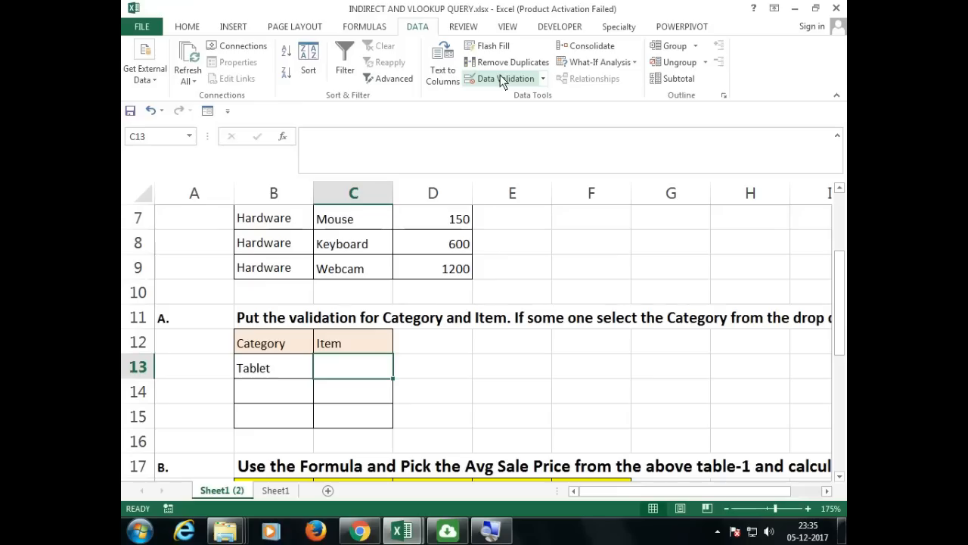
{"action": "left_click", "coordinate": [502, 79]}
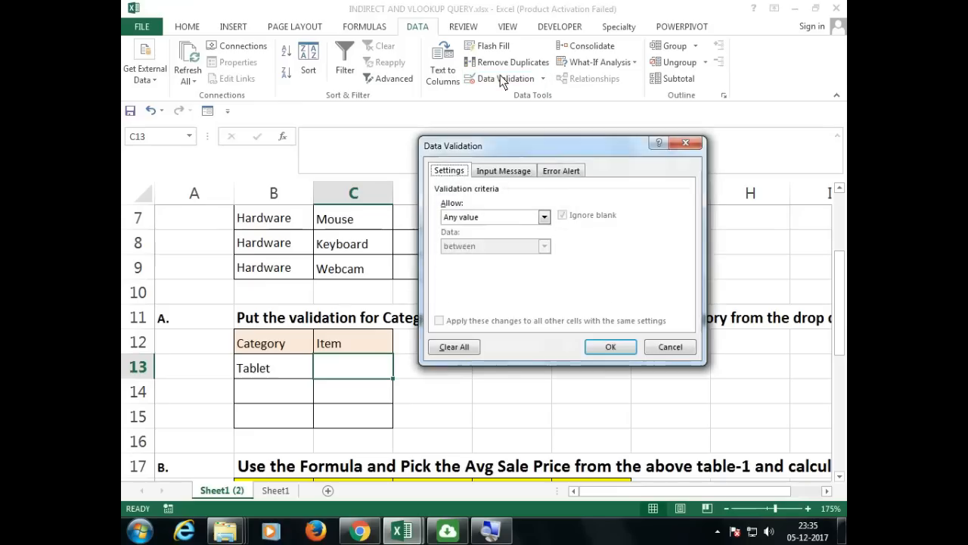
{"action": "left_click_drag", "start_coordinate": [506, 140], "coordinate": [502, 156]}
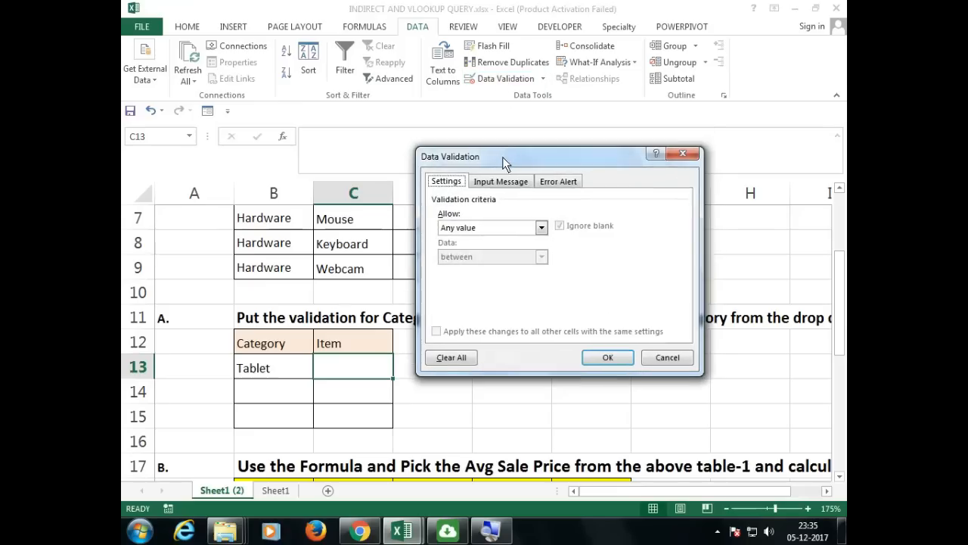
{"action": "left_click", "coordinate": [484, 226]}
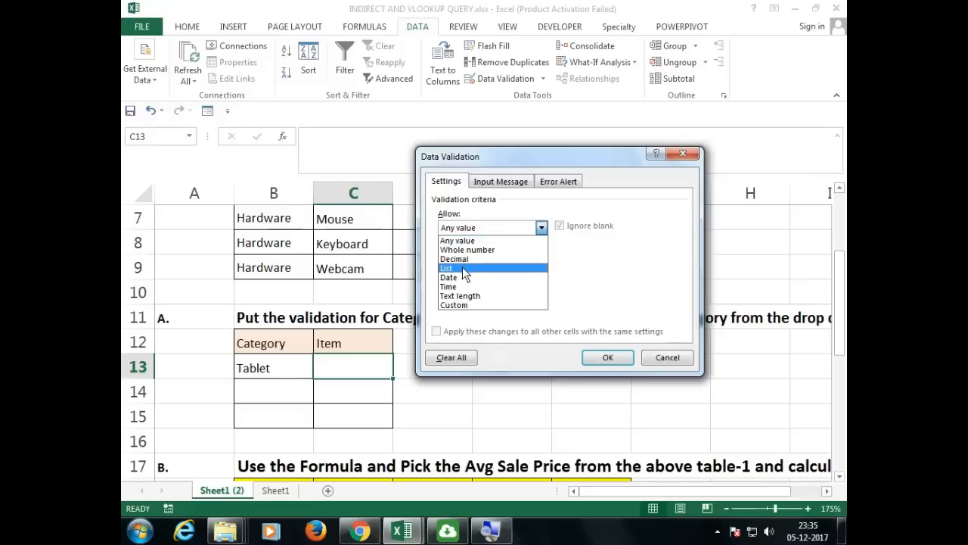
{"action": "left_click", "coordinate": [462, 269]}
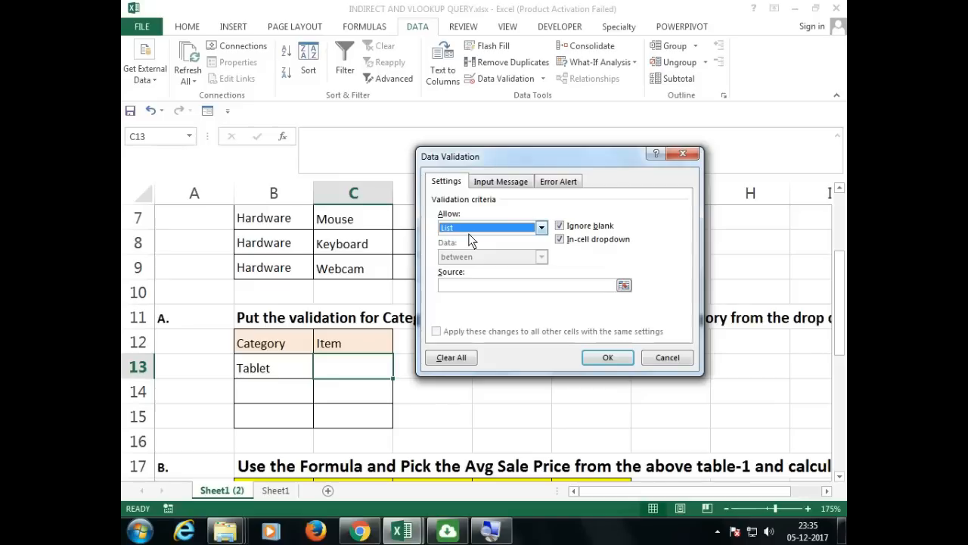
- Set the validation source for C13 to =INDIRECT(B13) with a relative cell reference and apply it
{"action": "left_click", "coordinate": [458, 286]}
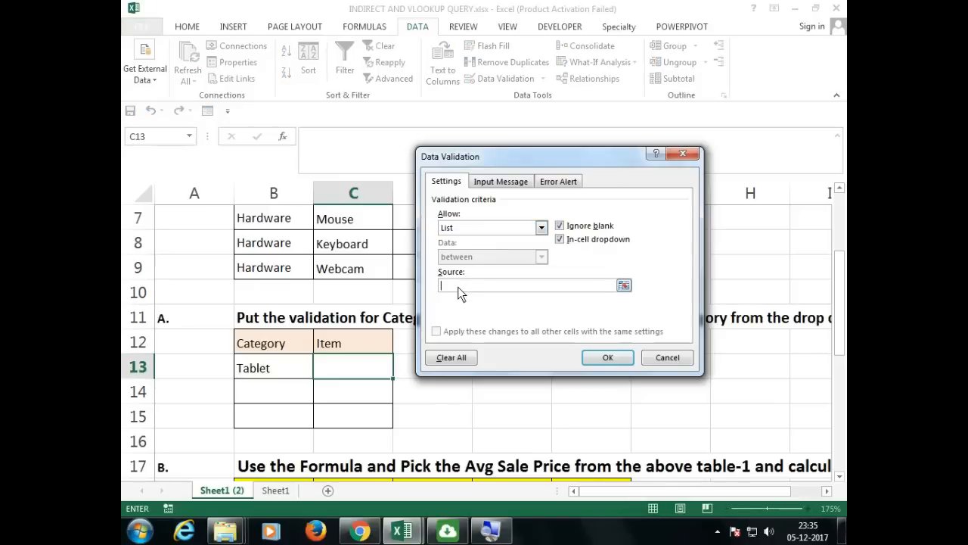
{"action": "type", "text": "="}
{"action": "type", "text": "INDIREC"}
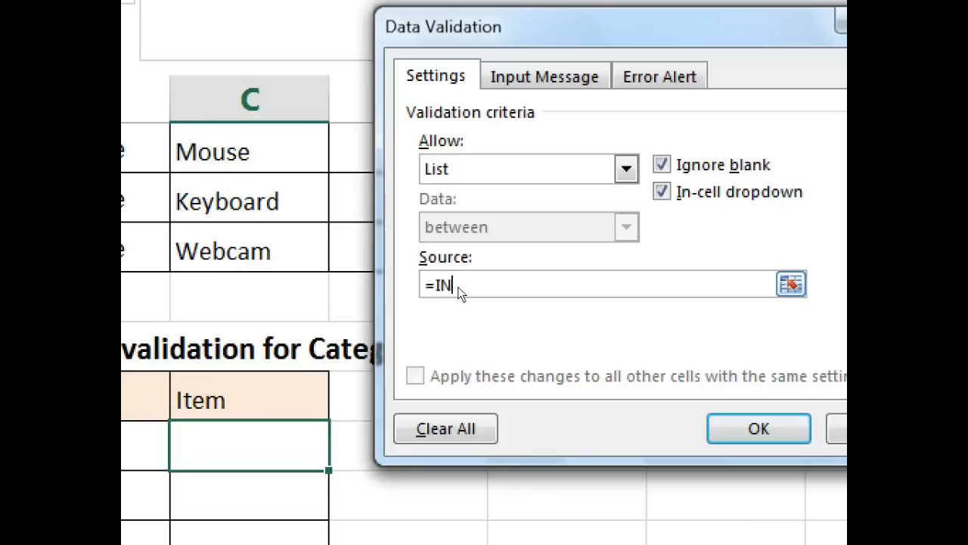
{"action": "type", "text": "T("}
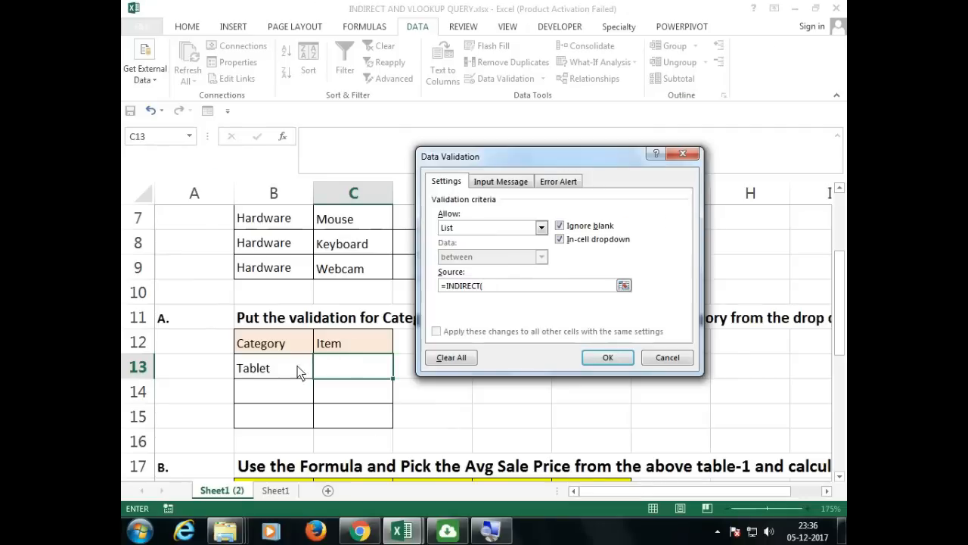
{"action": "left_click", "coordinate": [299, 368]}
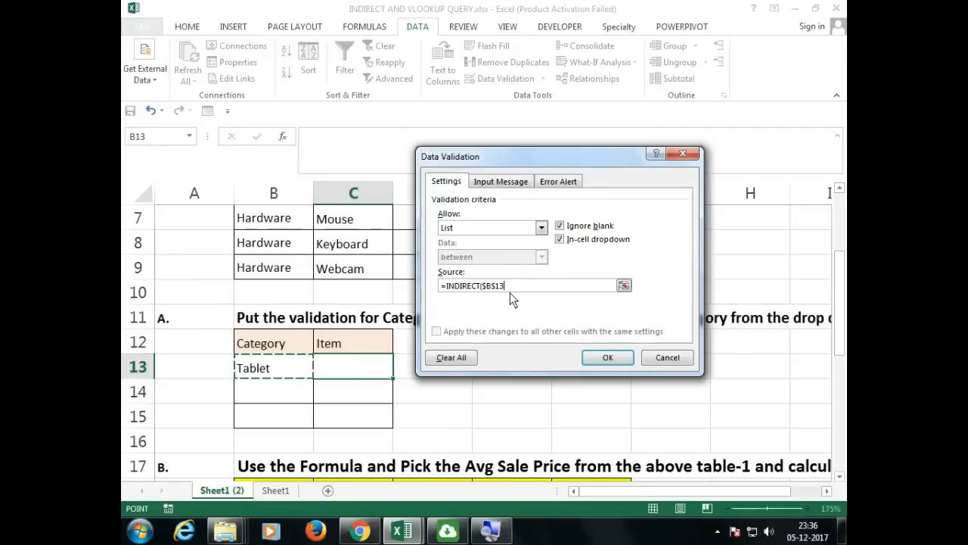
{"action": "type", "text": ")"}
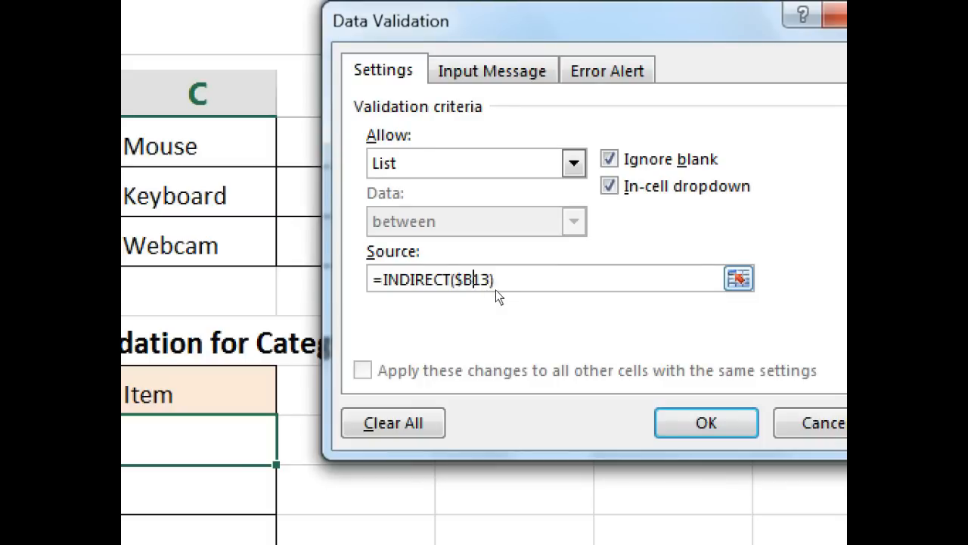
{"action": "key", "text": "BackSpace"}
{"action": "left_click", "coordinate": [507, 288]}
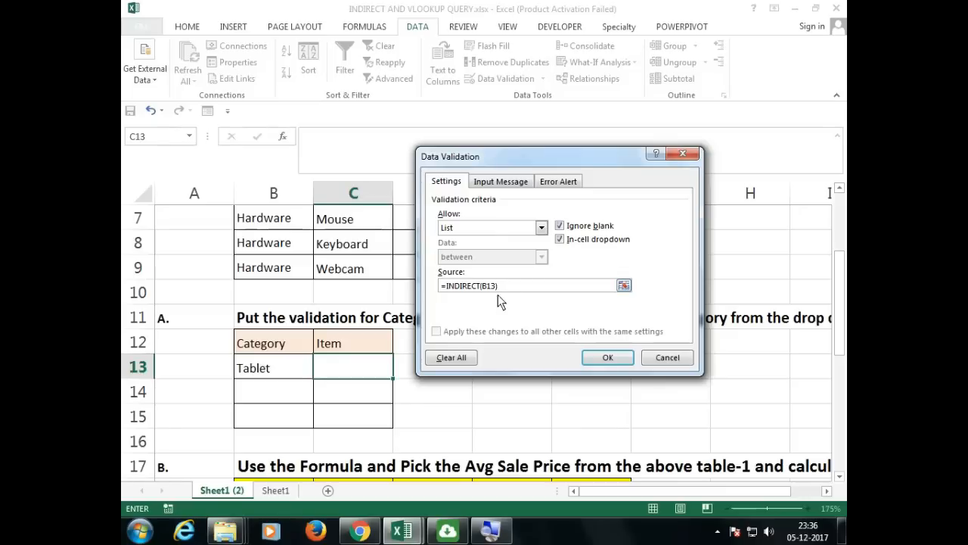
{"action": "left_click", "coordinate": [590, 362]}
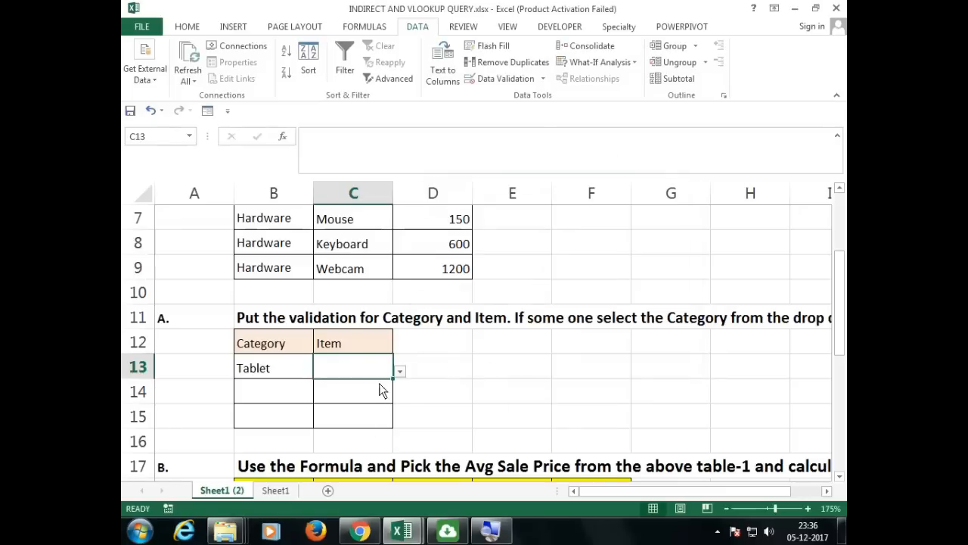
- Fill the validation from C13 down to C15 and check that C14 and C15 carry the drop-down
{"action": "left_click_drag", "start_coordinate": [392, 379], "coordinate": [393, 427]}
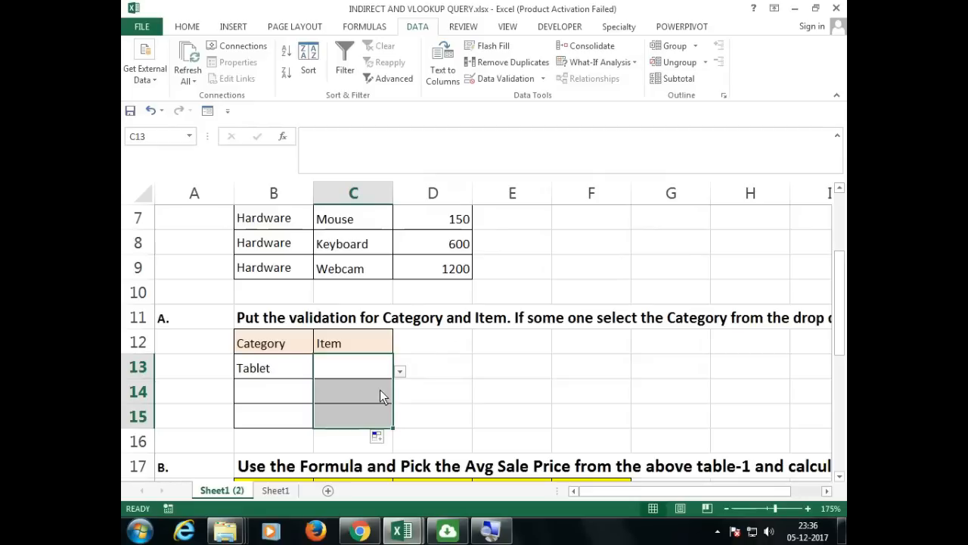
{"action": "left_click", "coordinate": [379, 391]}
{"action": "left_click", "coordinate": [375, 416]}
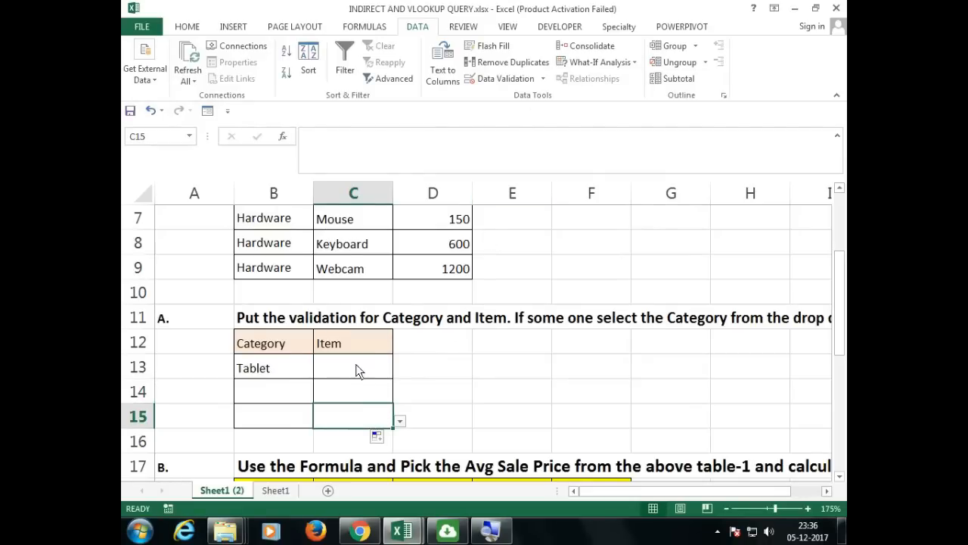
- Choose Tablet again as the category in B13 and check the items offered by the drop-down in C13
{"action": "left_click", "coordinate": [291, 369]}
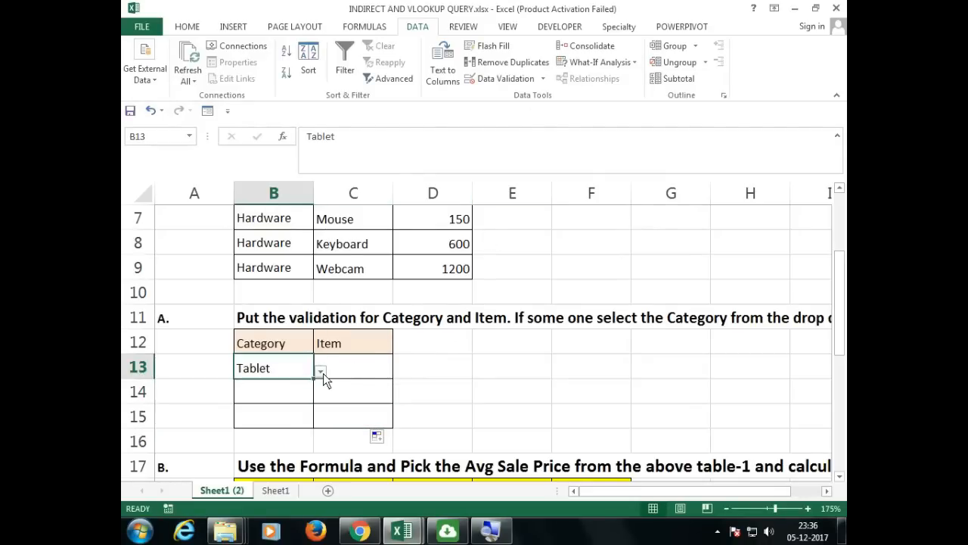
{"action": "left_click", "coordinate": [320, 372]}
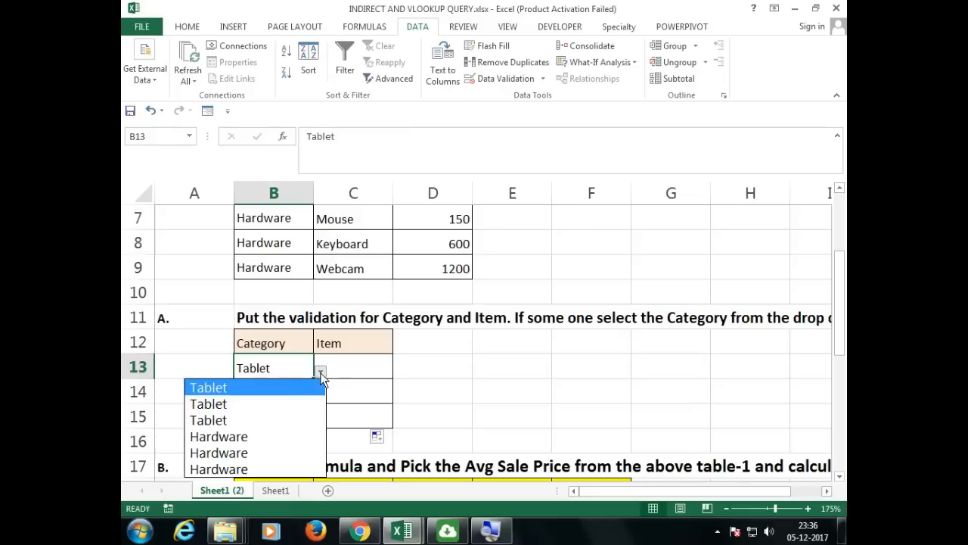
{"action": "left_click", "coordinate": [243, 391]}
{"action": "left_click", "coordinate": [363, 369]}
{"action": "left_click", "coordinate": [400, 372]}
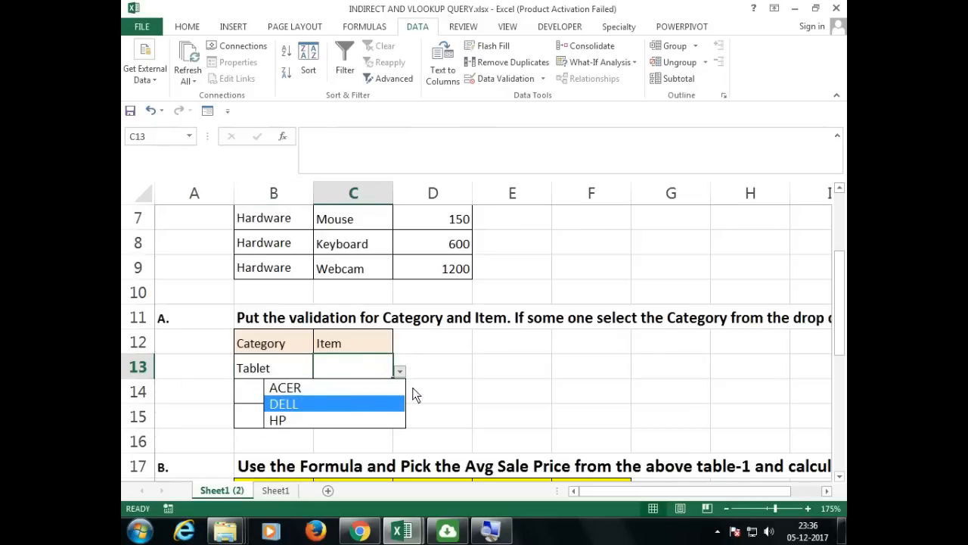
{"action": "left_click", "coordinate": [448, 368]}
- Select the Hardware items in C7:C9 of Table-1 and compare them with the drop-down list of C13
{"action": "scroll", "coordinate": [448, 368], "scroll_direction": "up", "scroll_amount": 2}
{"action": "left_click_drag", "start_coordinate": [362, 293], "coordinate": [353, 412]}
{"action": "scroll", "coordinate": [354, 413], "scroll_direction": "down", "scroll_amount": 2}
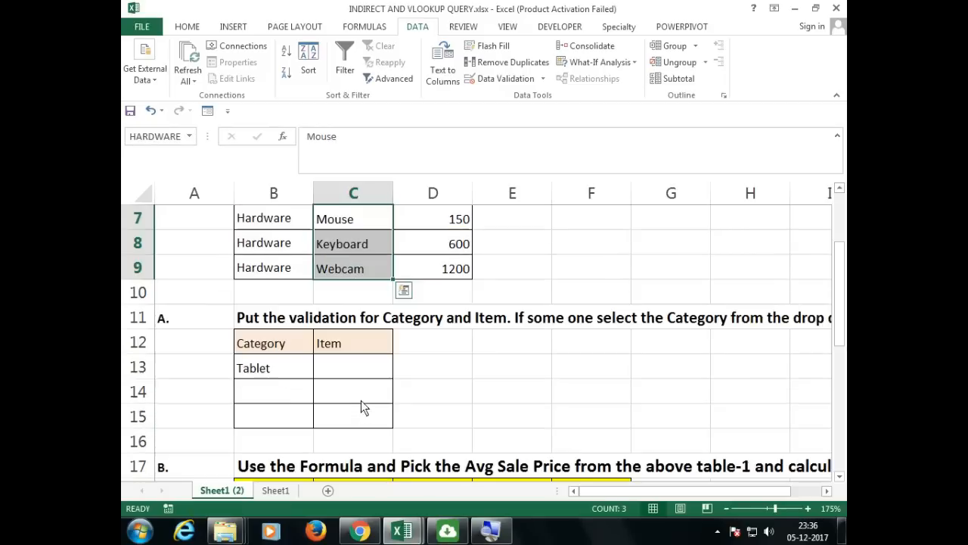
{"action": "left_click", "coordinate": [370, 367]}
{"action": "left_click", "coordinate": [399, 375]}
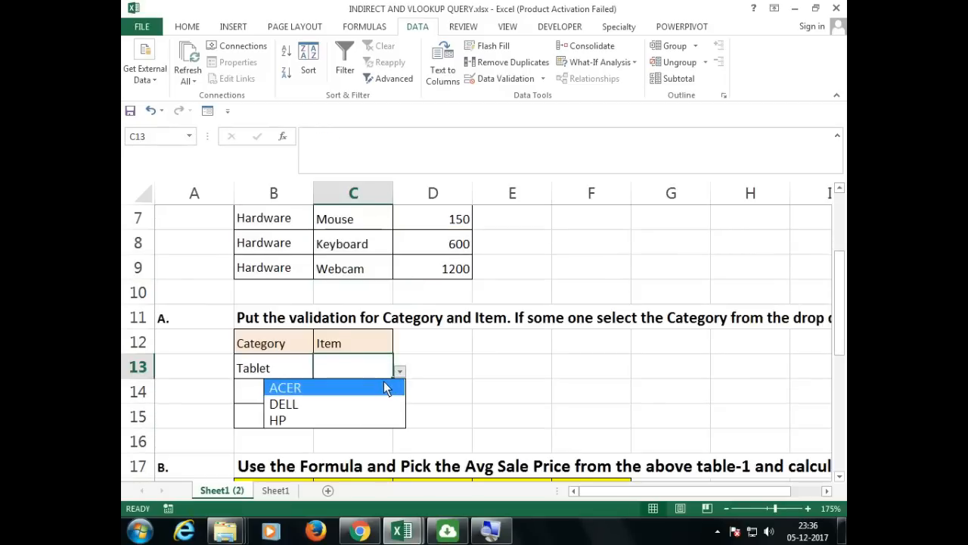
- Change the category in B13 to Hardware and check the items offered by the drop-down in C13
{"action": "left_click", "coordinate": [307, 370]}
{"action": "left_click", "coordinate": [311, 371]}
{"action": "left_click", "coordinate": [320, 372]}
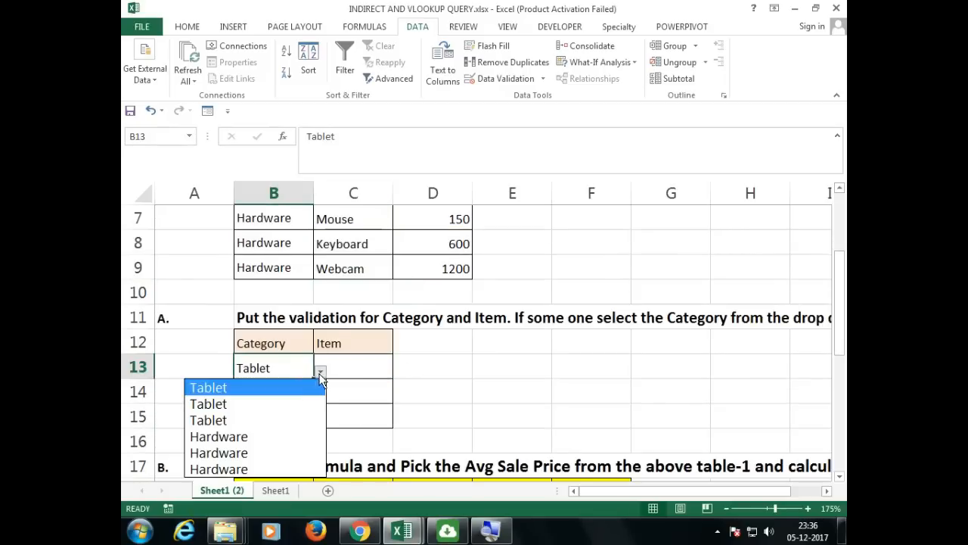
{"action": "left_click", "coordinate": [255, 434]}
{"action": "left_click", "coordinate": [371, 369]}
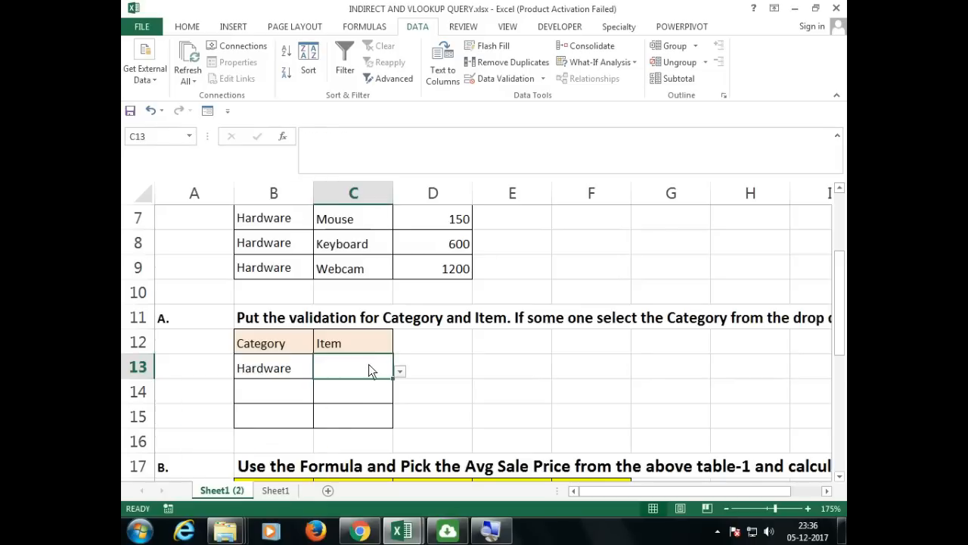
{"action": "left_click", "coordinate": [400, 371]}
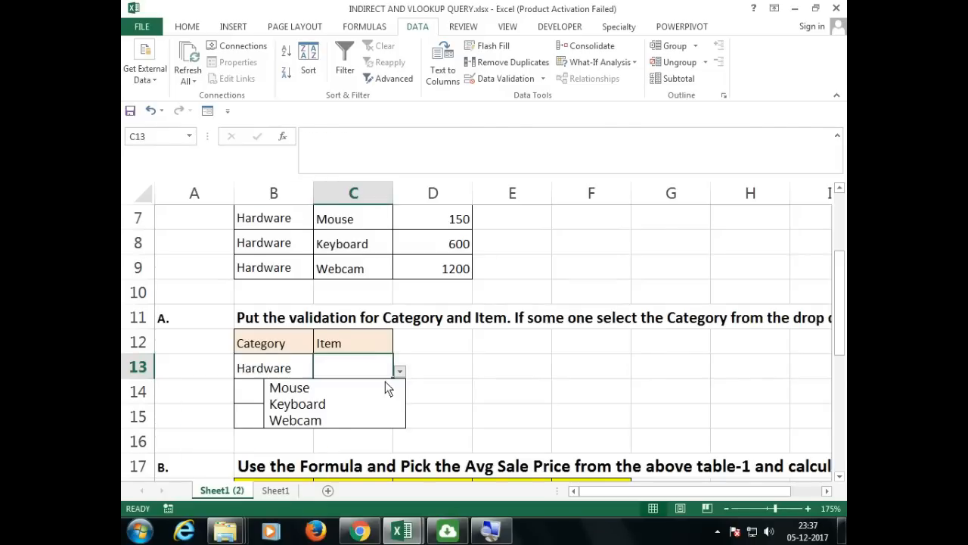
- Set the category in B14 to Tablet and choose ACER as its item in C14
{"action": "left_click", "coordinate": [283, 368]}
{"action": "left_click", "coordinate": [286, 392]}
{"action": "left_click", "coordinate": [320, 396]}
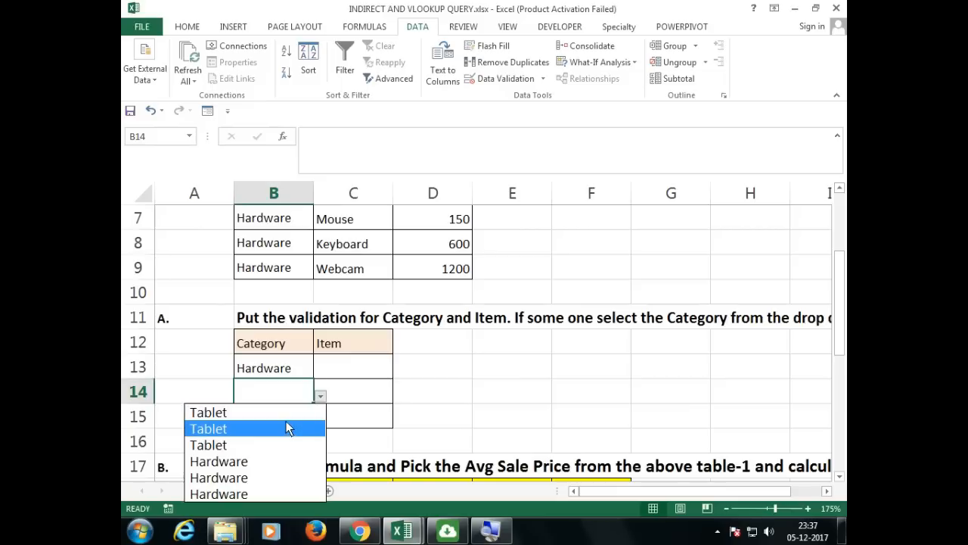
{"action": "left_click", "coordinate": [320, 427]}
{"action": "left_click", "coordinate": [370, 395]}
{"action": "left_click", "coordinate": [399, 396]}
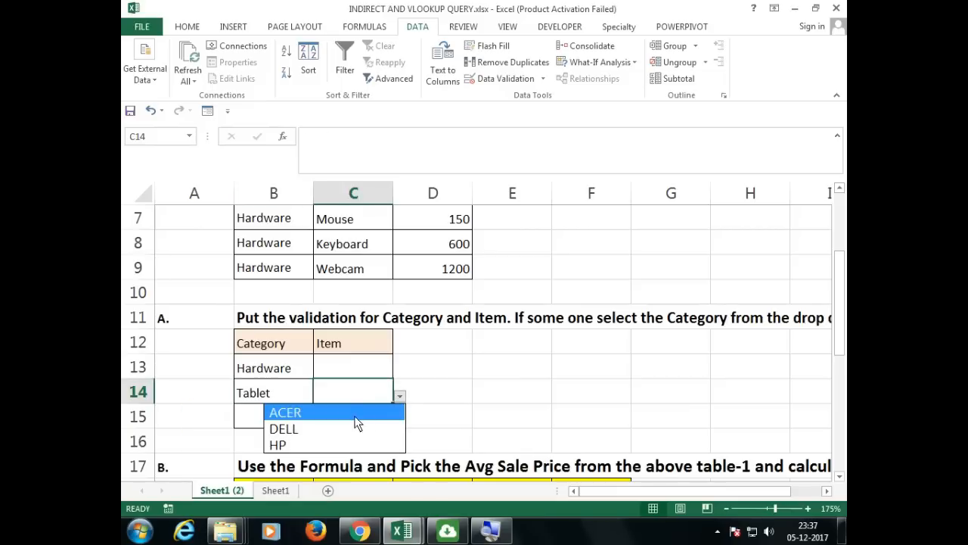
{"action": "left_click", "coordinate": [359, 414]}
- Choose Mouse as the item in C13 for the Hardware category
{"action": "left_click", "coordinate": [378, 370]}
{"action": "left_click", "coordinate": [398, 370]}
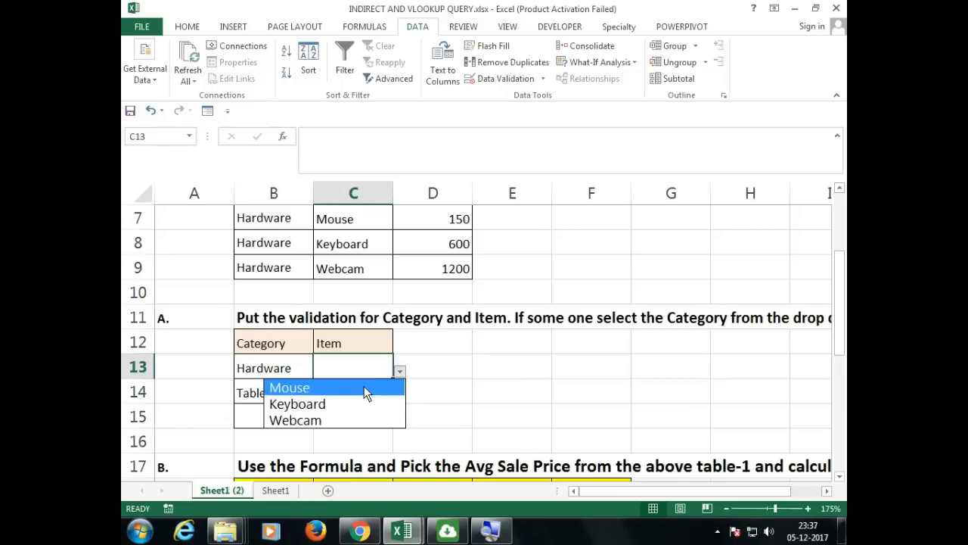
{"action": "left_click", "coordinate": [364, 386]}
- Set the category in B15 to Hardware and choose Mouse as its item in C15
{"action": "left_click", "coordinate": [280, 410]}
{"action": "left_click", "coordinate": [320, 420]}
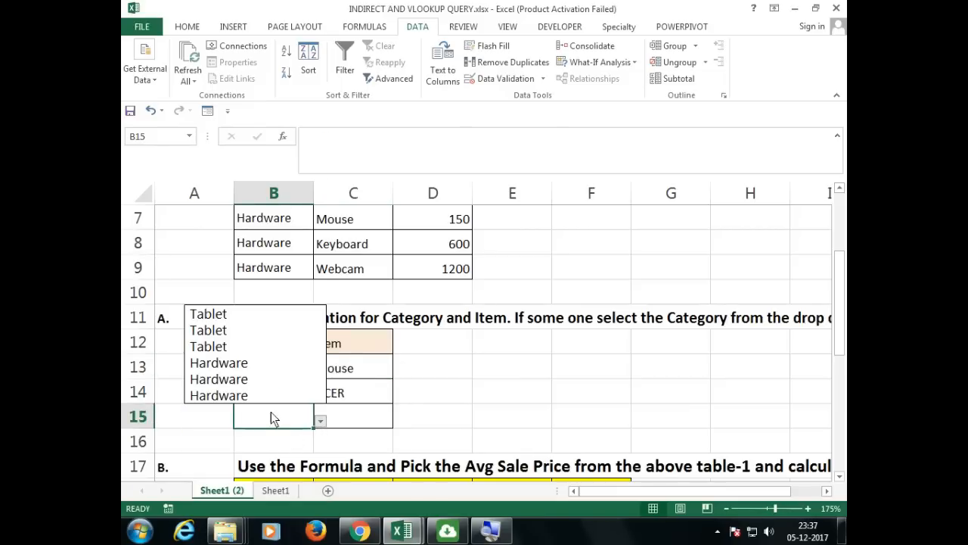
{"action": "left_click", "coordinate": [266, 393]}
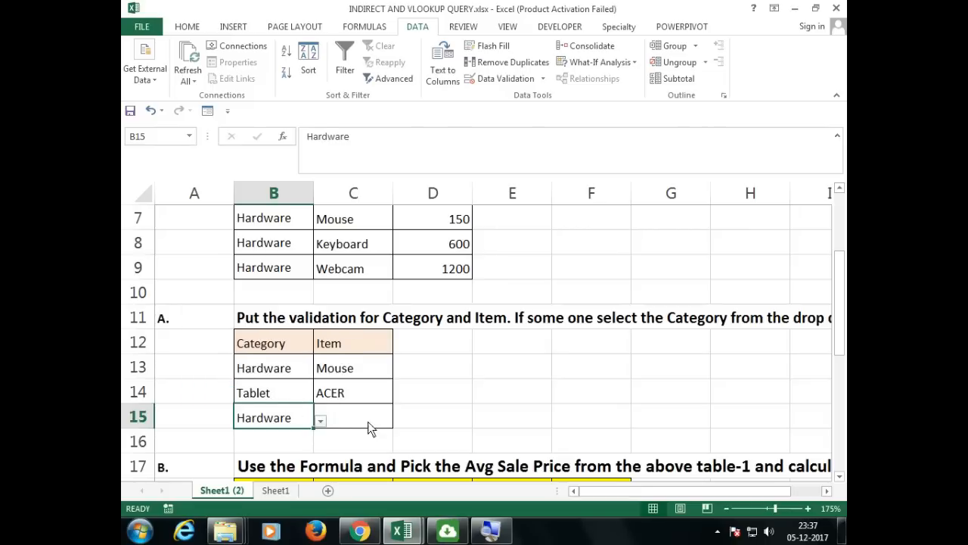
{"action": "left_click", "coordinate": [374, 422]}
{"action": "left_click", "coordinate": [399, 422]}
{"action": "left_click", "coordinate": [325, 435]}
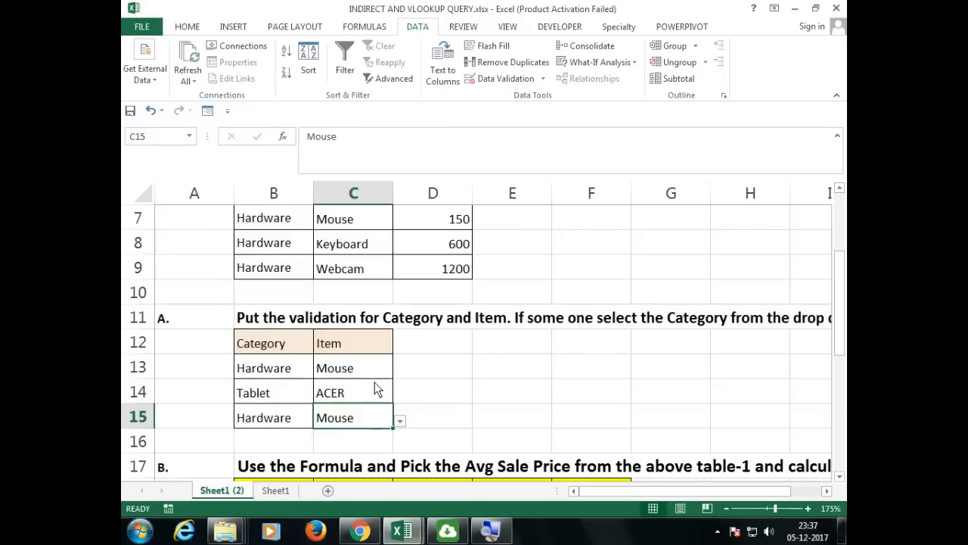
- Review task A against Table-1, and read task B with its blank Avg Sale Price and Total Sale columns
{"action": "left_click", "coordinate": [270, 324]}
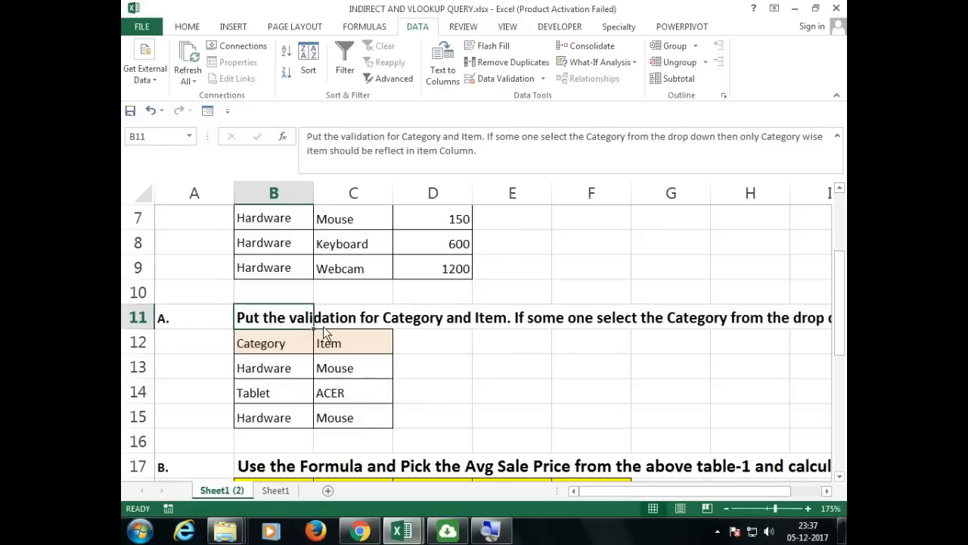
{"action": "scroll", "coordinate": [323, 326], "scroll_direction": "up", "scroll_amount": 2}
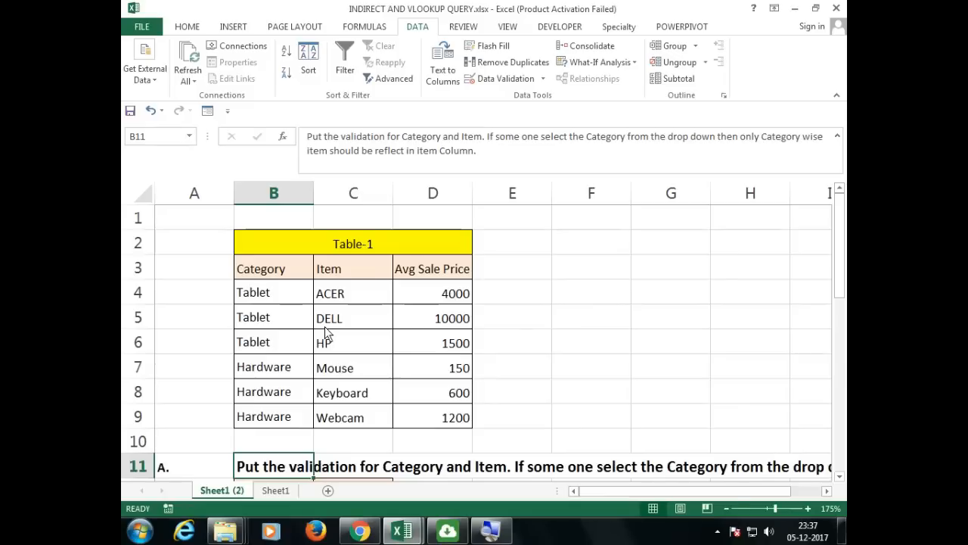
{"action": "scroll", "coordinate": [324, 331], "scroll_direction": "down", "scroll_amount": 2}
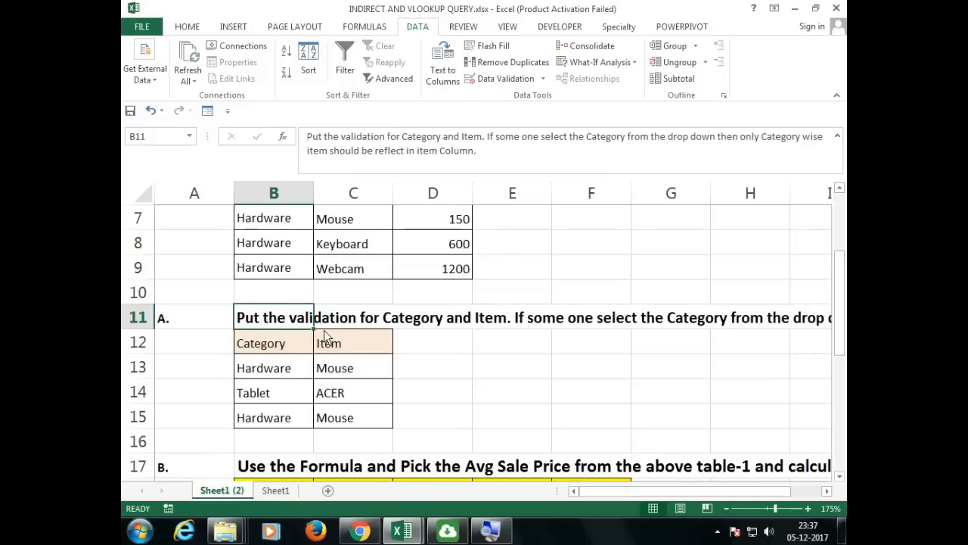
{"action": "scroll", "coordinate": [326, 335], "scroll_direction": "down", "scroll_amount": 1}
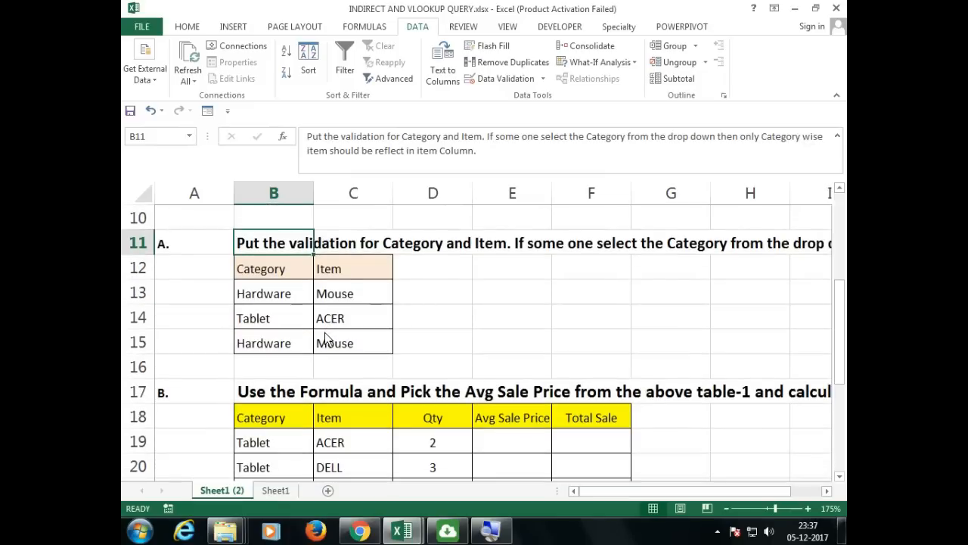
{"action": "scroll", "coordinate": [324, 334], "scroll_direction": "down", "scroll_amount": 1}
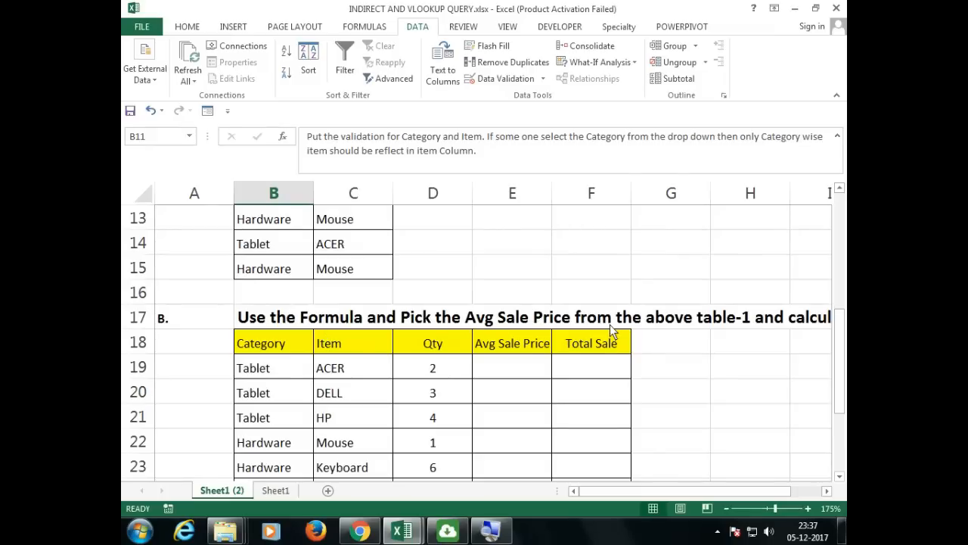
{"action": "mouse_move", "coordinate": [744, 496]}
{"action": "left_mouse_down"}
{"action": "mouse_move", "coordinate": [781, 496]}
{"action": "mouse_move", "coordinate": [745, 491]}
{"action": "left_mouse_up"}
{"action": "left_click", "coordinate": [579, 371]}
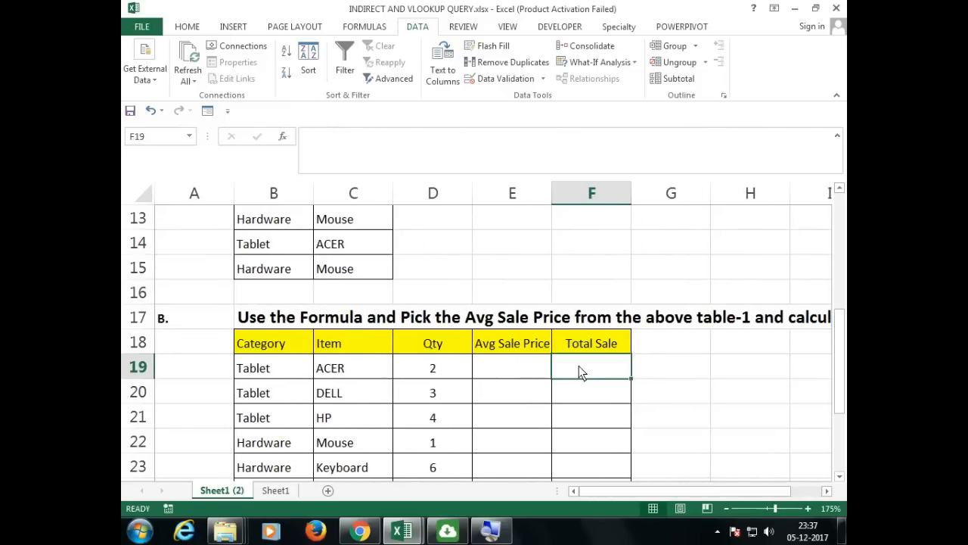
{"action": "left_click", "coordinate": [525, 368]}
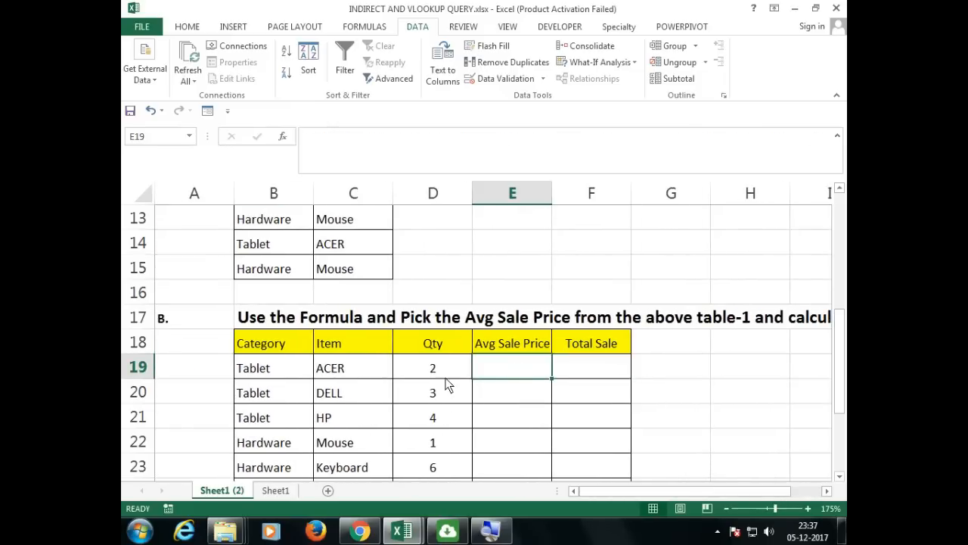
- Compare the items and prices in C4:D9 of Table-1 with the items listed in C19:C28 of the task B table
{"action": "scroll", "coordinate": [454, 389], "scroll_direction": "up", "scroll_amount": 3}
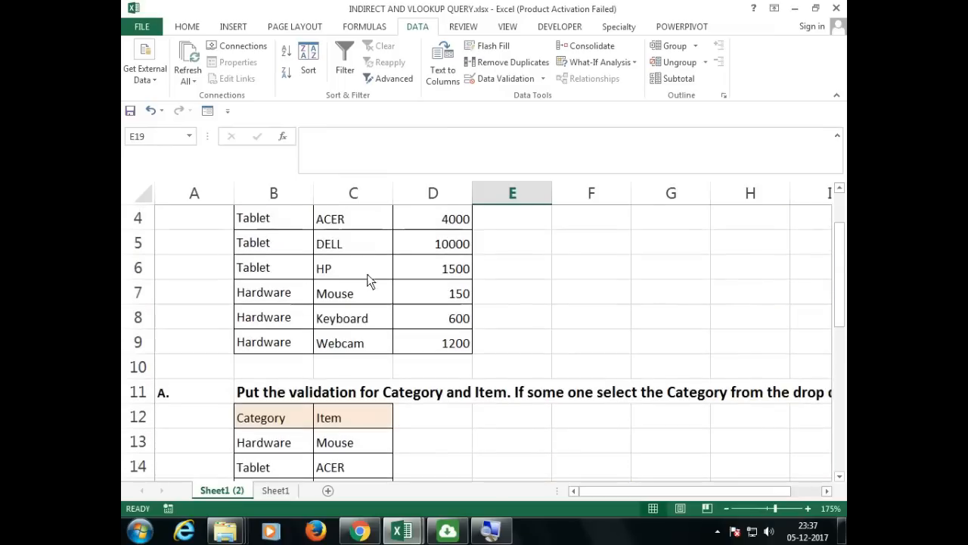
{"action": "scroll", "coordinate": [367, 273], "scroll_direction": "up", "scroll_amount": 1}
{"action": "left_click_drag", "start_coordinate": [368, 292], "coordinate": [422, 417]}
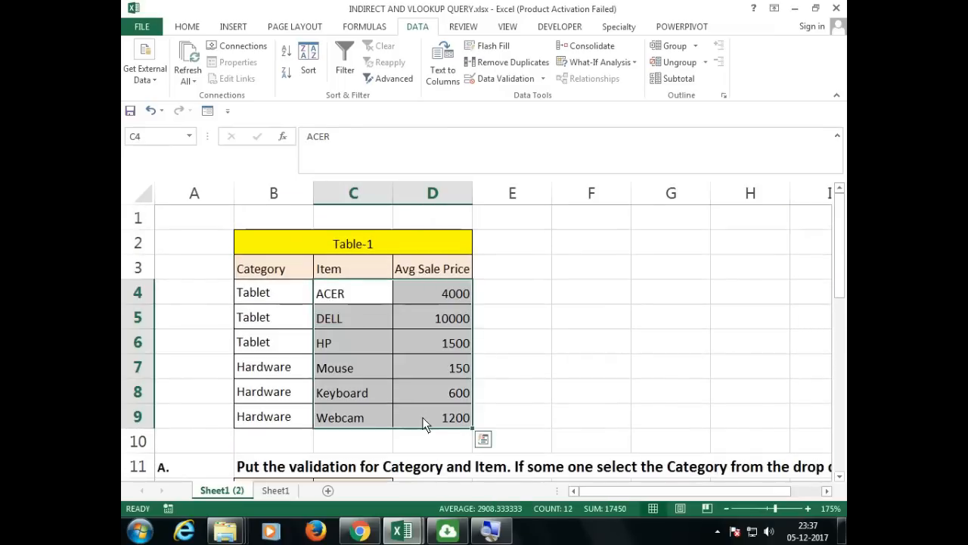
{"action": "scroll", "coordinate": [366, 313], "scroll_direction": "down", "scroll_amount": 5}
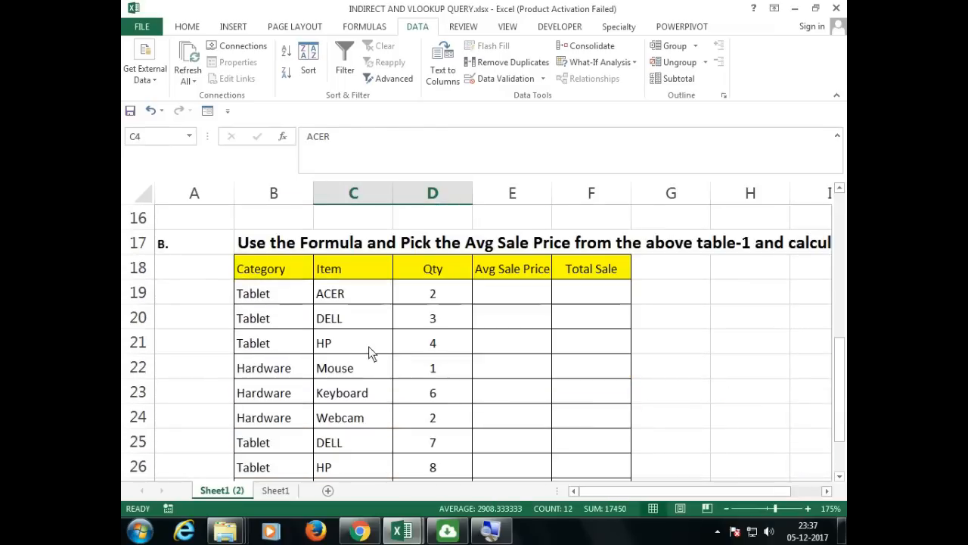
{"action": "left_click", "coordinate": [359, 292]}
{"action": "left_click", "coordinate": [352, 325]}
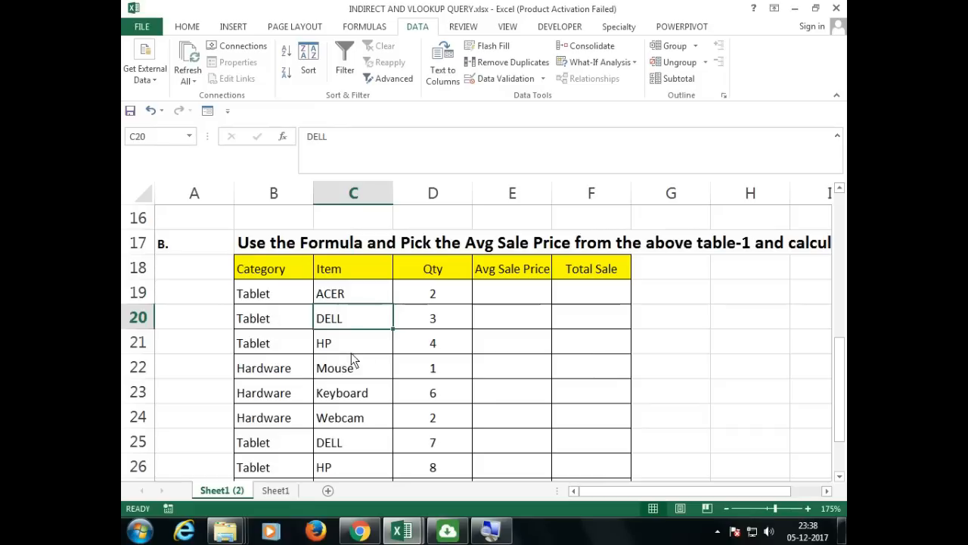
{"action": "left_click", "coordinate": [351, 353]}
{"action": "left_click", "coordinate": [350, 375]}
{"action": "scroll", "coordinate": [351, 382], "scroll_direction": "down", "scroll_amount": 1}
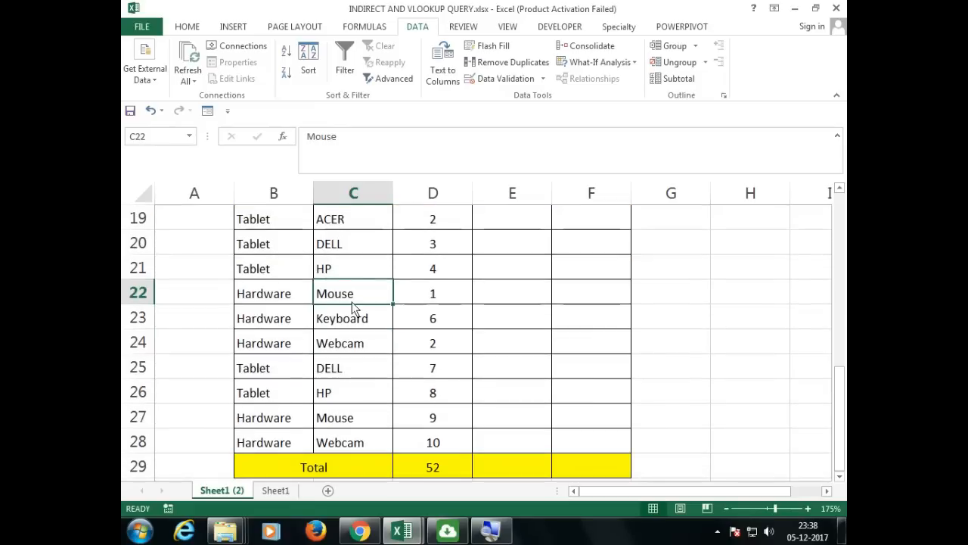
{"action": "left_click_drag", "start_coordinate": [352, 297], "coordinate": [352, 440]}
{"action": "left_click", "coordinate": [356, 339]}
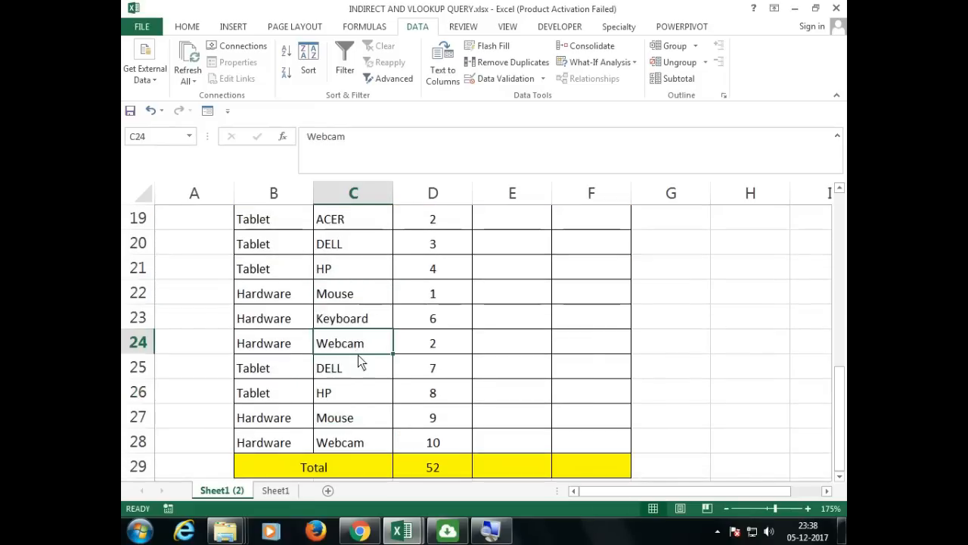
{"action": "left_click", "coordinate": [350, 443]}
{"action": "left_click", "coordinate": [346, 418]}
{"action": "scroll", "coordinate": [373, 365], "scroll_direction": "up", "scroll_amount": 1}
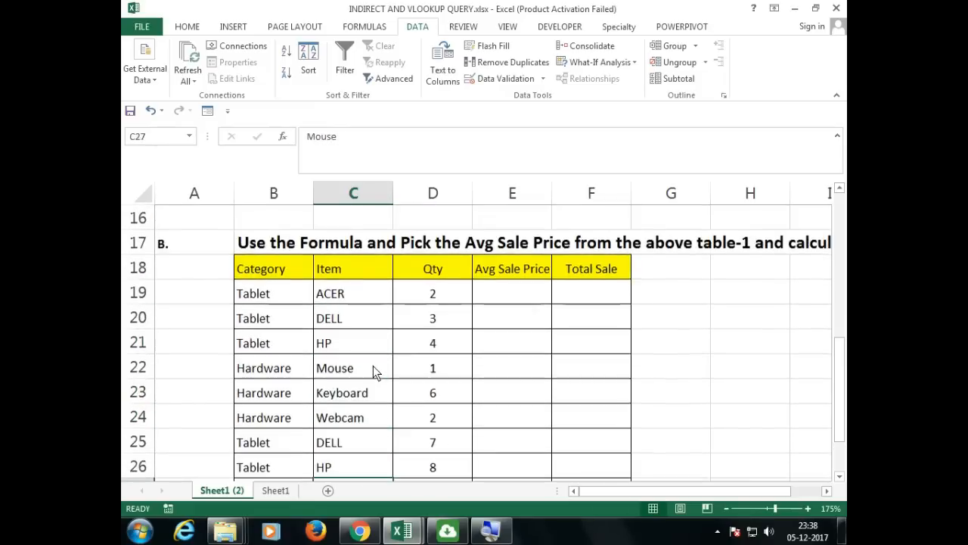
- Examine the blank Avg Sale Price cell E19, its lookup item in C19, and the Table-1 source range C4:D9
{"action": "left_click", "coordinate": [515, 296]}
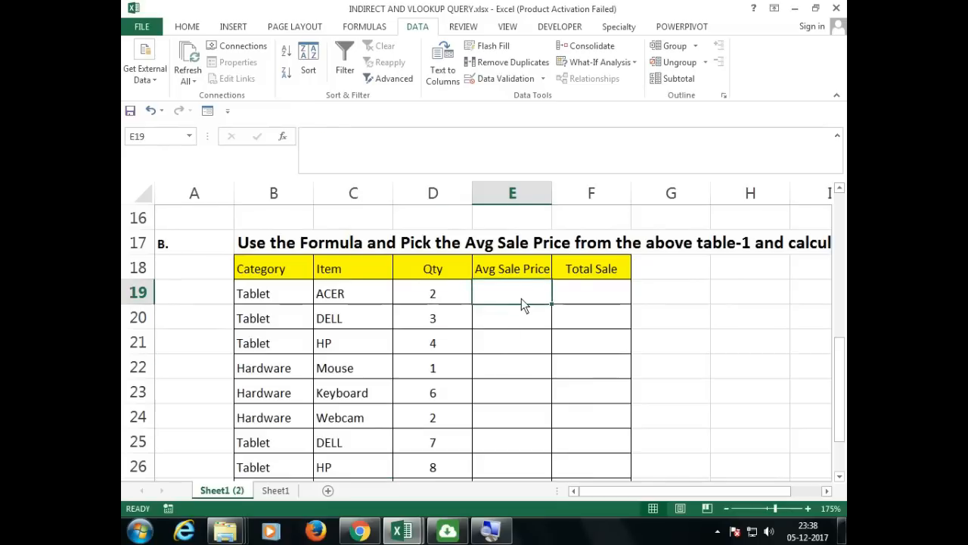
{"action": "scroll", "coordinate": [521, 302], "scroll_direction": "up", "scroll_amount": 1}
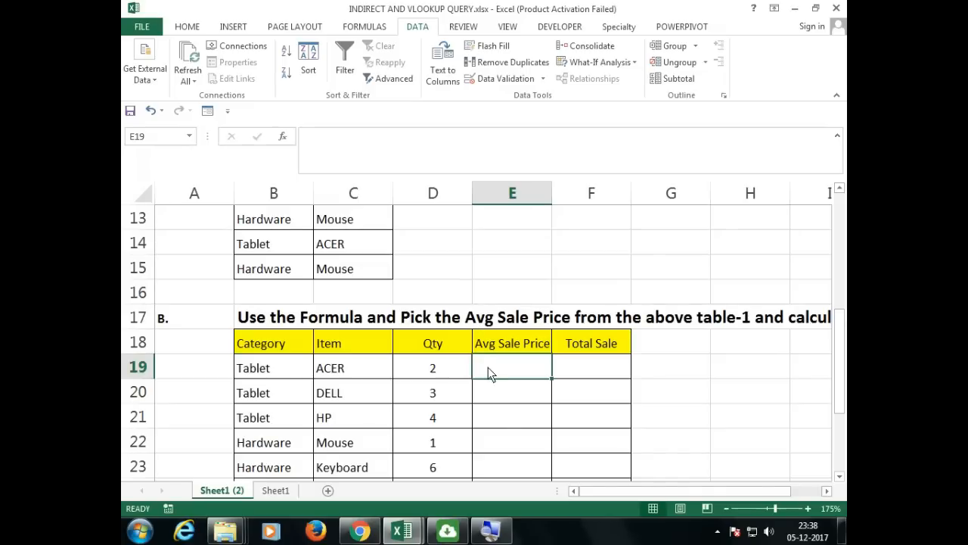
{"action": "left_click", "coordinate": [348, 370]}
{"action": "scroll", "coordinate": [351, 386], "scroll_direction": "down", "scroll_amount": 2}
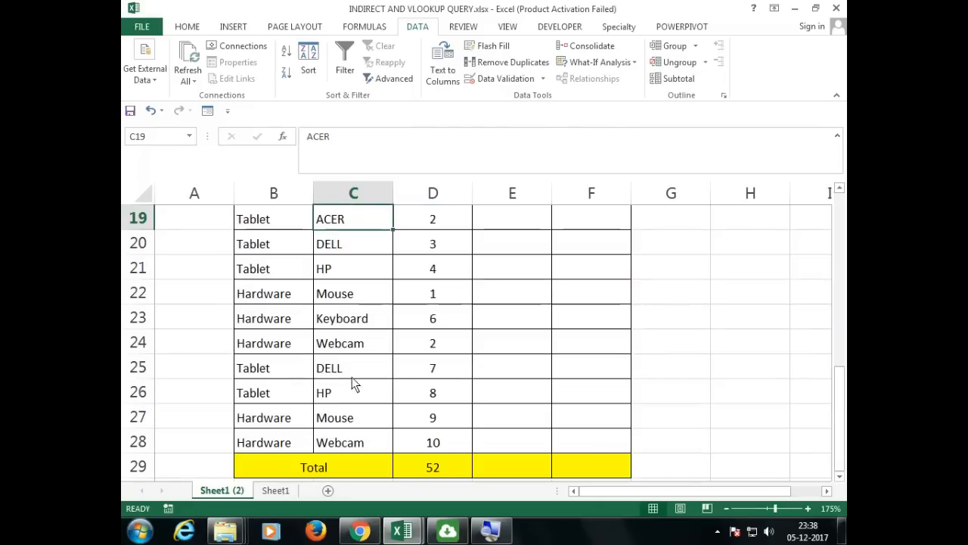
{"action": "left_click", "coordinate": [338, 299]}
{"action": "left_click", "coordinate": [346, 345]}
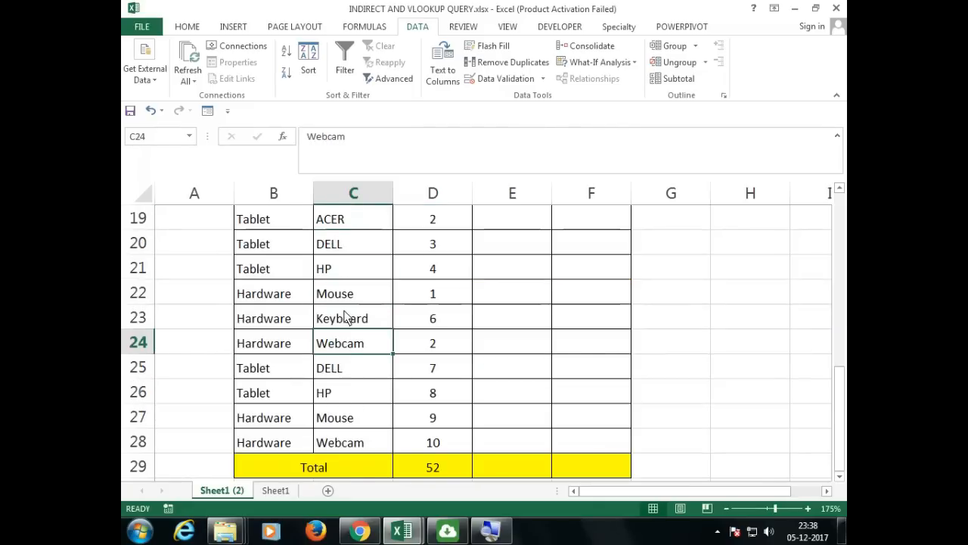
{"action": "scroll", "coordinate": [352, 325], "scroll_direction": "up", "scroll_amount": 4}
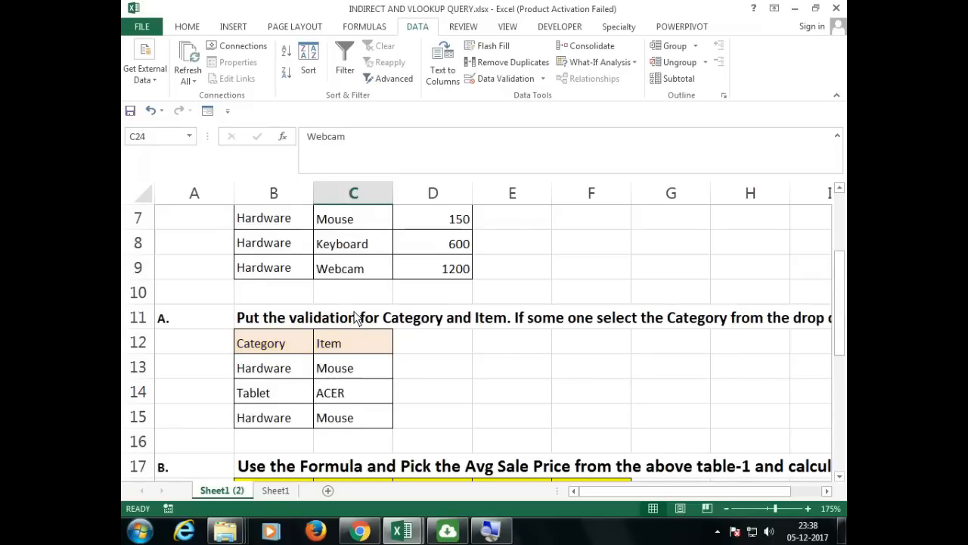
{"action": "scroll", "coordinate": [355, 321], "scroll_direction": "up", "scroll_amount": 2}
{"action": "left_click_drag", "start_coordinate": [374, 296], "coordinate": [416, 408]}
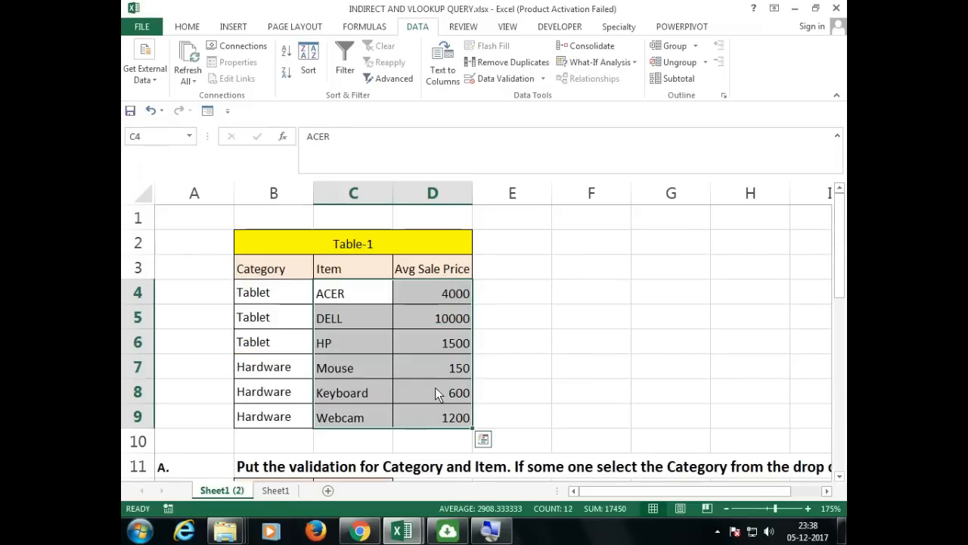
{"action": "scroll", "coordinate": [443, 343], "scroll_direction": "down", "scroll_amount": 4}
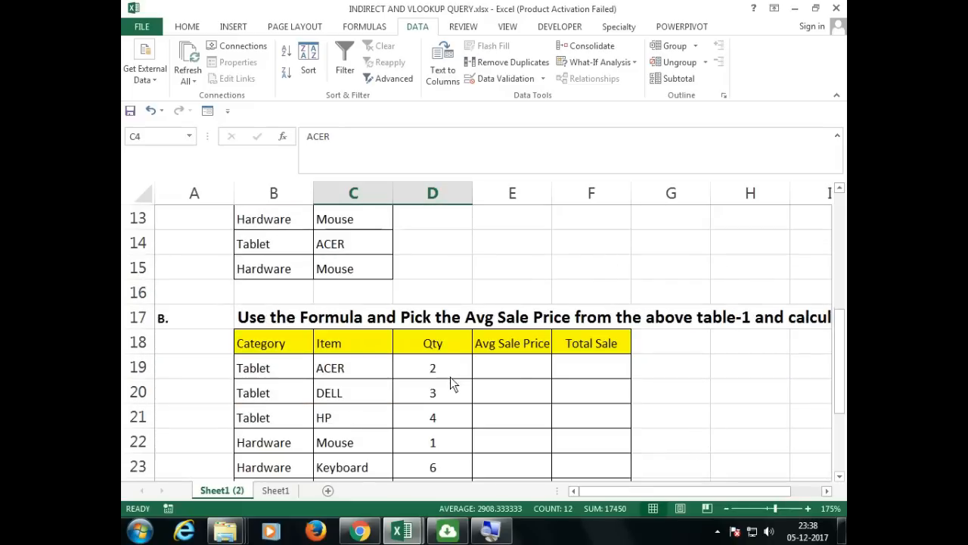
- Start a VLOOKUP formula in Avg Sale Price cell E19 with item cell C19 as the lookup value
{"action": "left_click", "coordinate": [515, 371]}
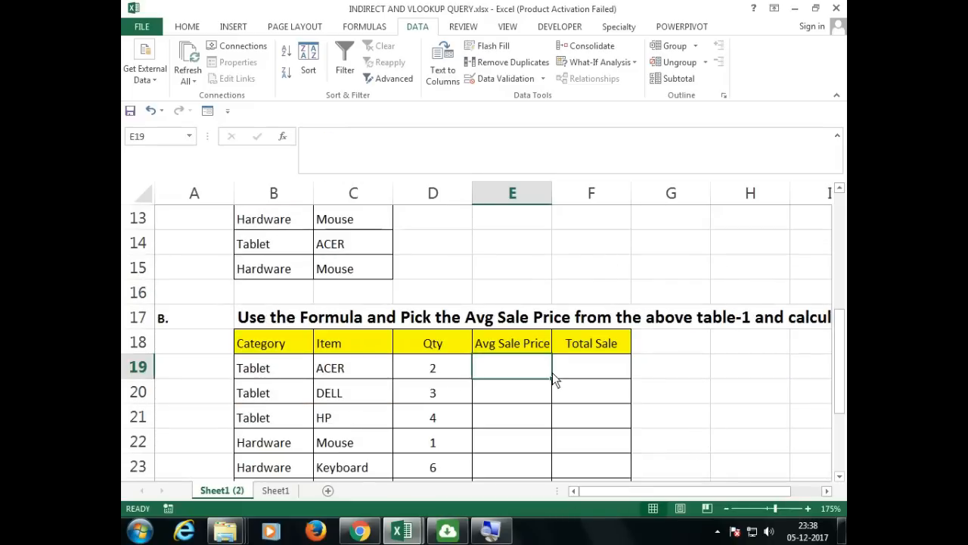
{"action": "type", "text": "=VLO"}
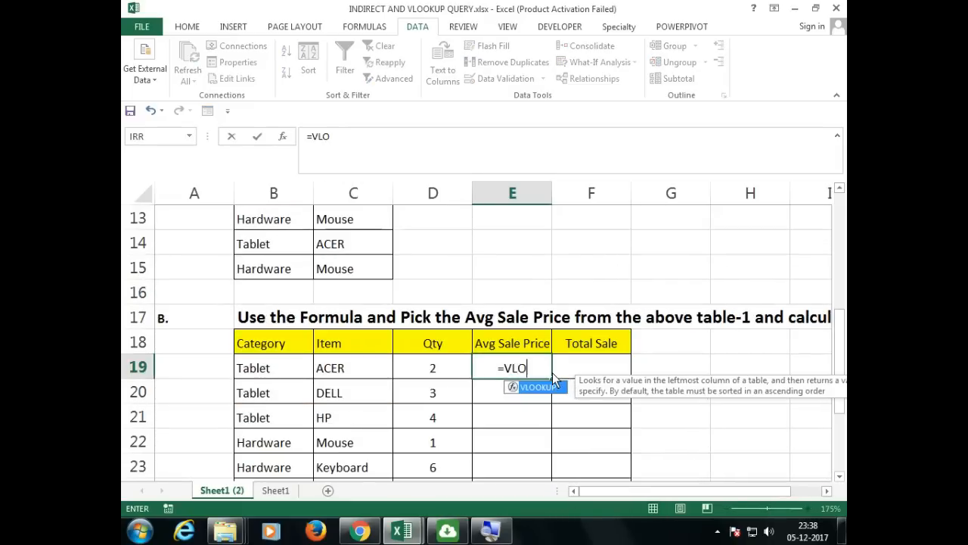
{"action": "key", "text": "Tab"}
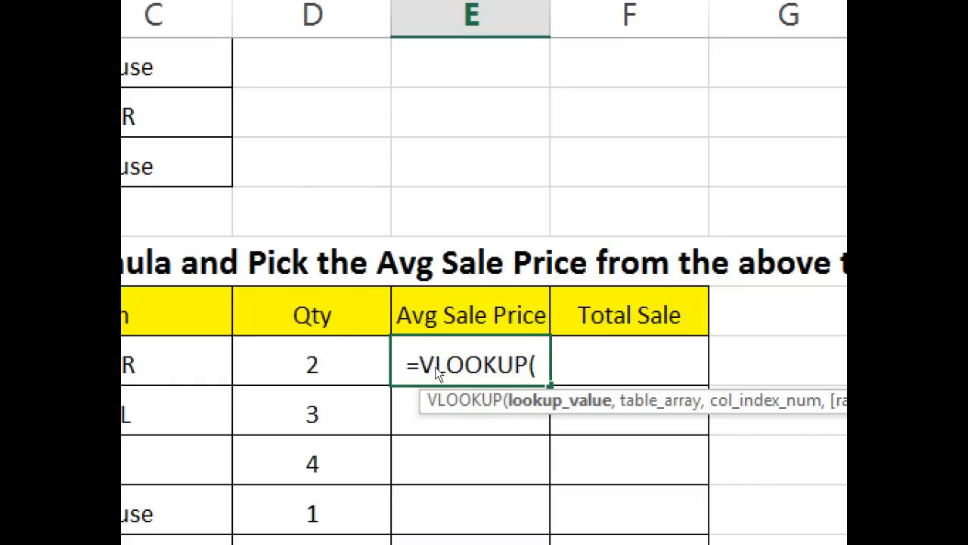
{"action": "key", "text": "Left"}
{"action": "key", "text": "Left"}
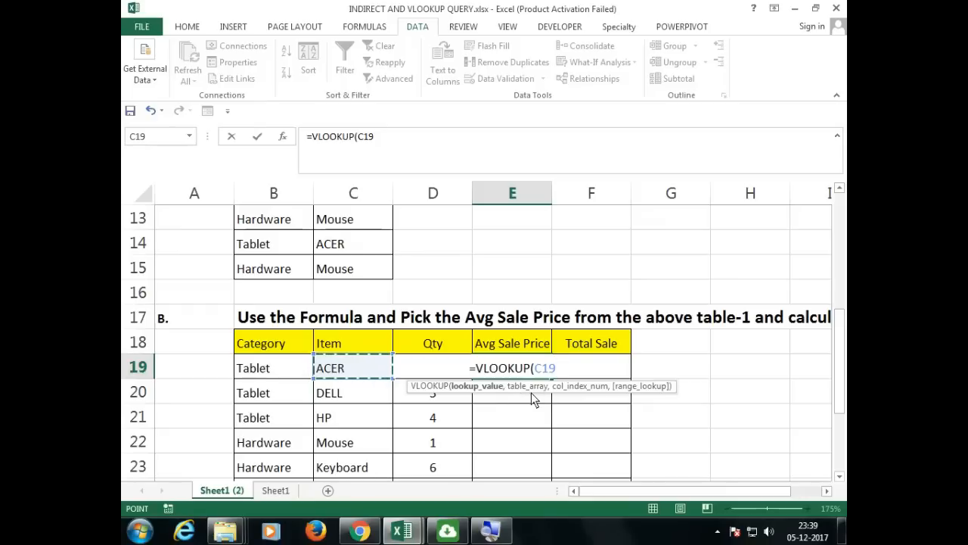
{"action": "type", "text": ","}
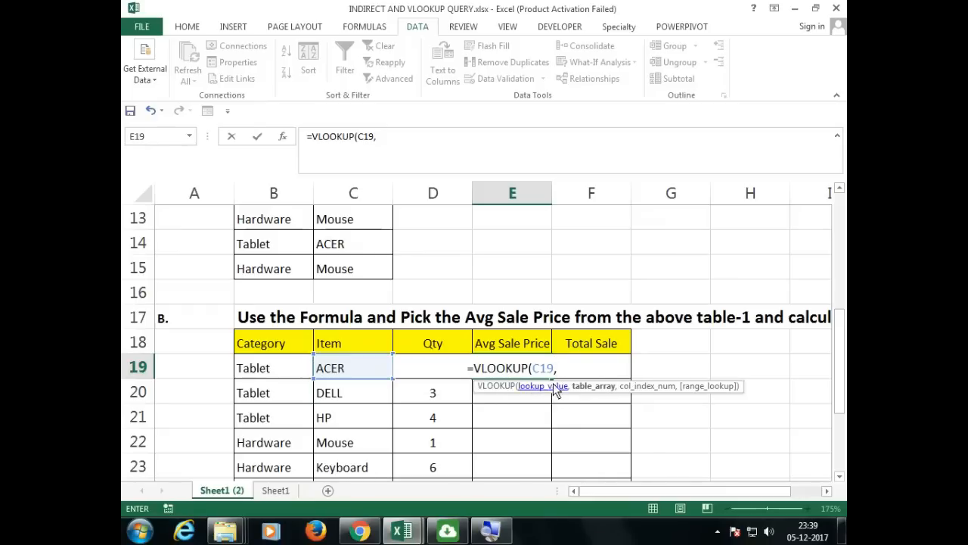
- Use the items and prices in C4:D9 of Table-1 as the table array of the E19 VLOOKUP
{"action": "scroll", "coordinate": [460, 285], "scroll_direction": "up", "scroll_amount": 1}
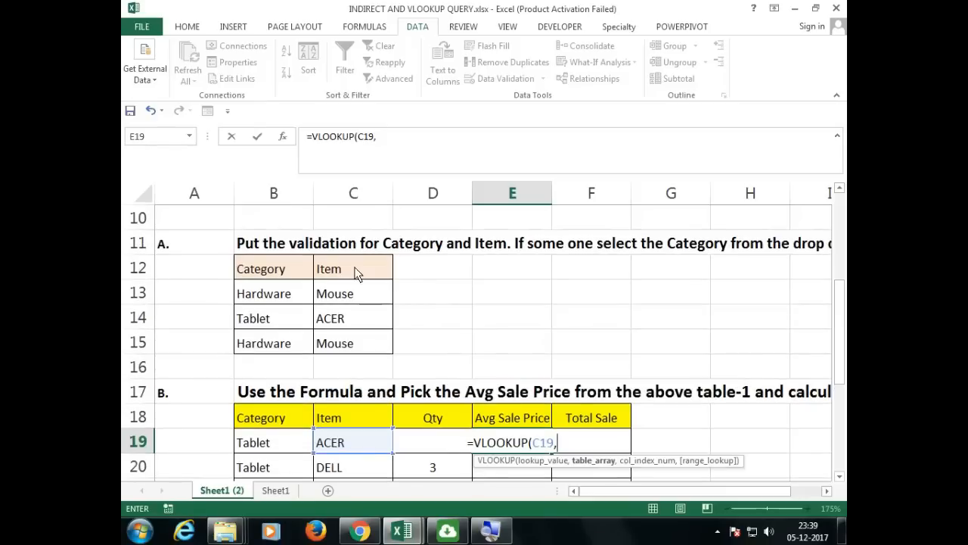
{"action": "scroll", "coordinate": [358, 274], "scroll_direction": "up", "scroll_amount": 3}
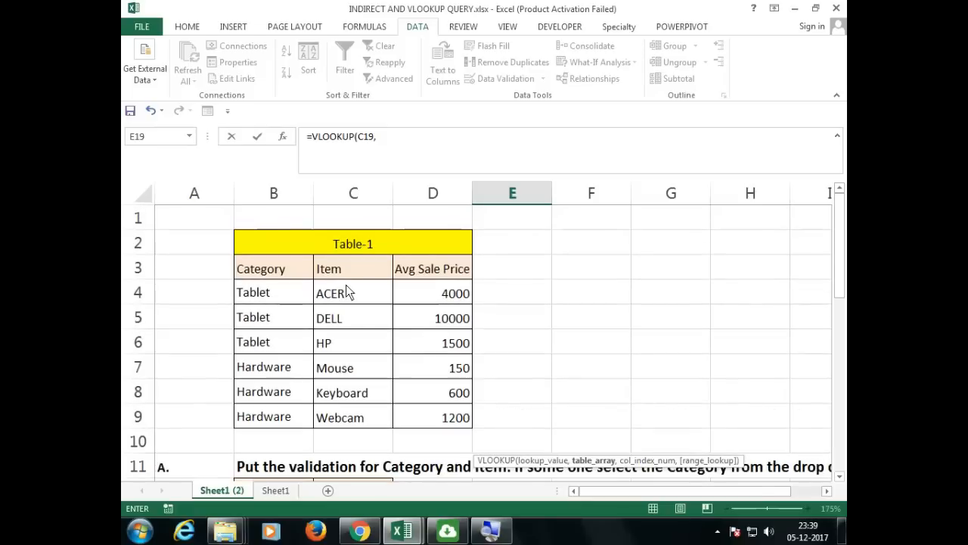
{"action": "left_click_drag", "start_coordinate": [348, 293], "coordinate": [410, 412]}
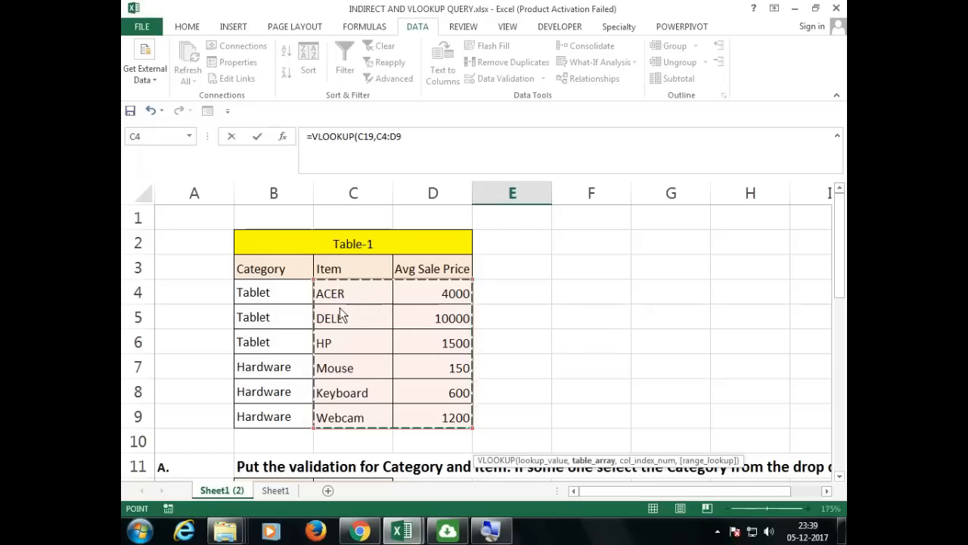
- Try B4:D9 as the VLOOKUP table array, including the Category column, and set it back to C4:D9
{"action": "scroll", "coordinate": [347, 353], "scroll_direction": "down", "scroll_amount": 4}
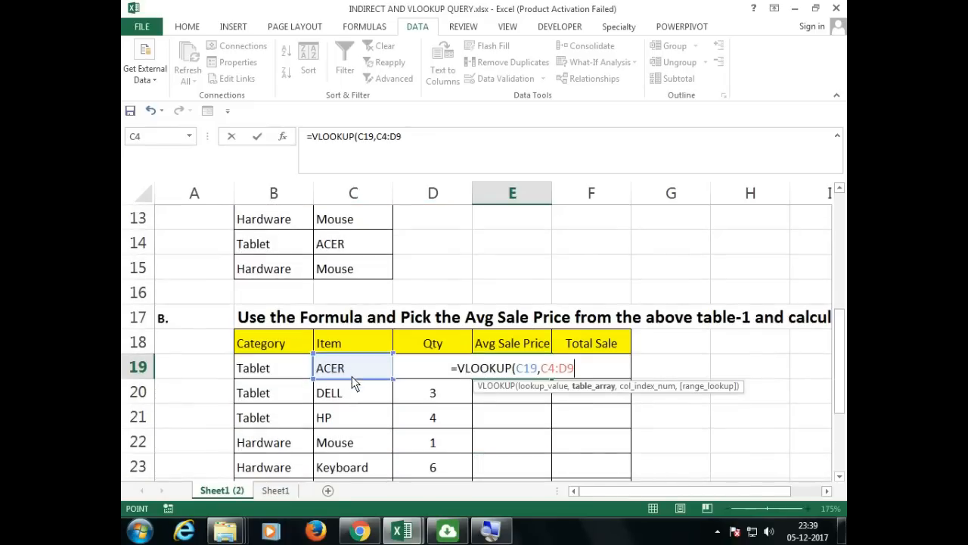
{"action": "scroll", "coordinate": [358, 369], "scroll_direction": "up", "scroll_amount": 4}
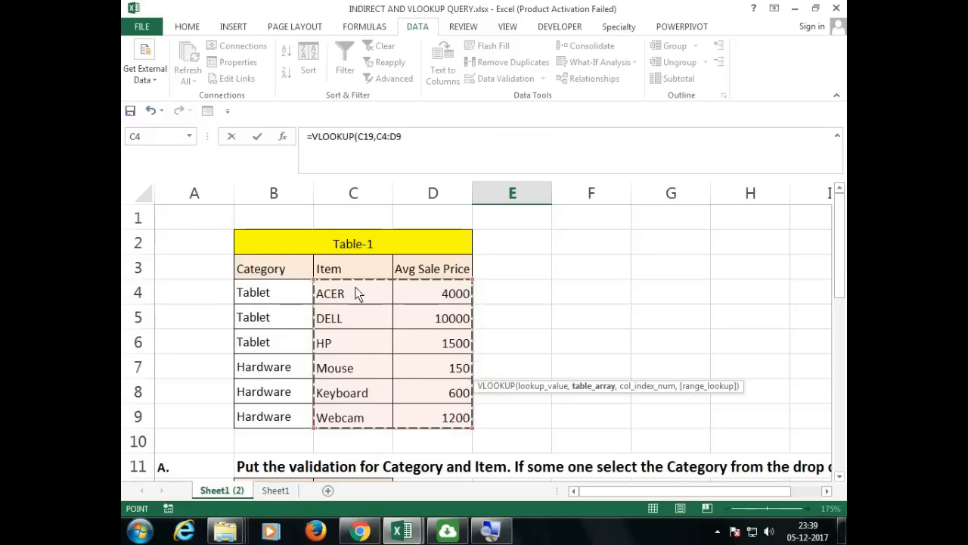
{"action": "left_click_drag", "start_coordinate": [272, 297], "coordinate": [412, 406]}
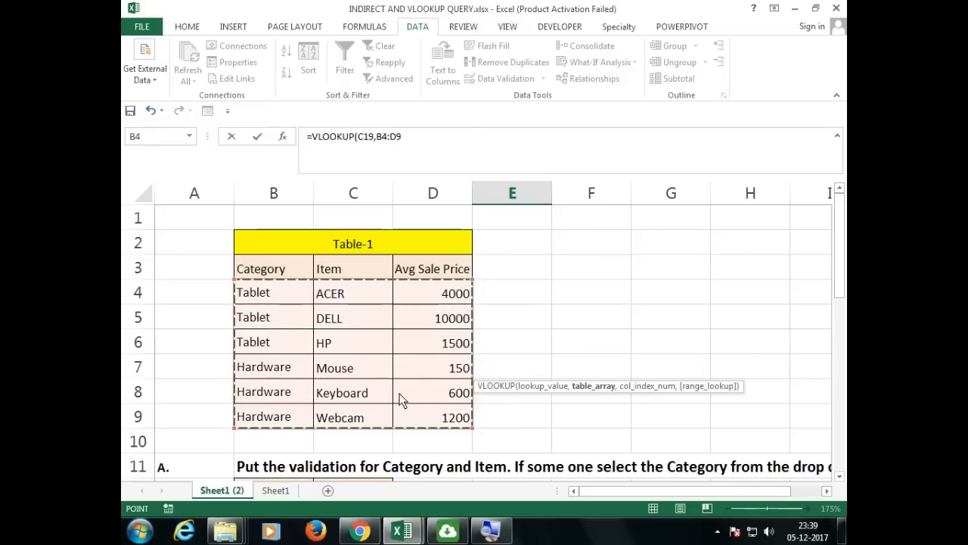
{"action": "left_click_drag", "start_coordinate": [346, 294], "coordinate": [431, 416]}
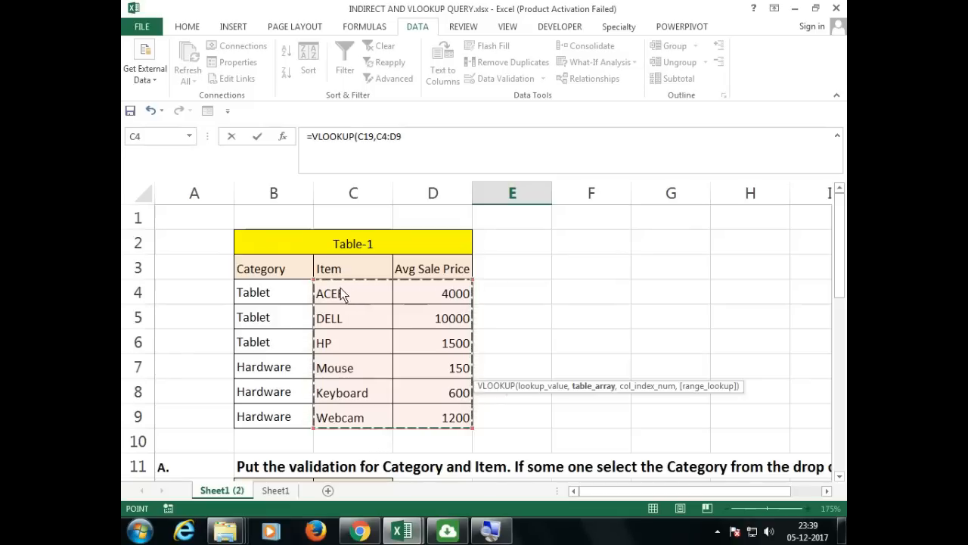
- Complete the E19 VLOOKUP with column index 2 and range lookup 0 for an exact match
{"action": "scroll", "coordinate": [358, 323], "scroll_direction": "down", "scroll_amount": 4}
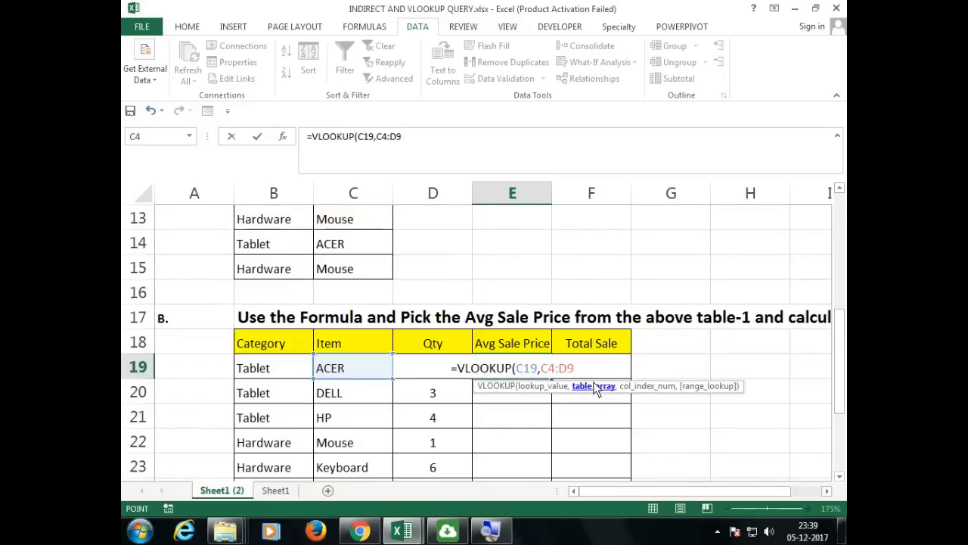
{"action": "type", "text": ","}
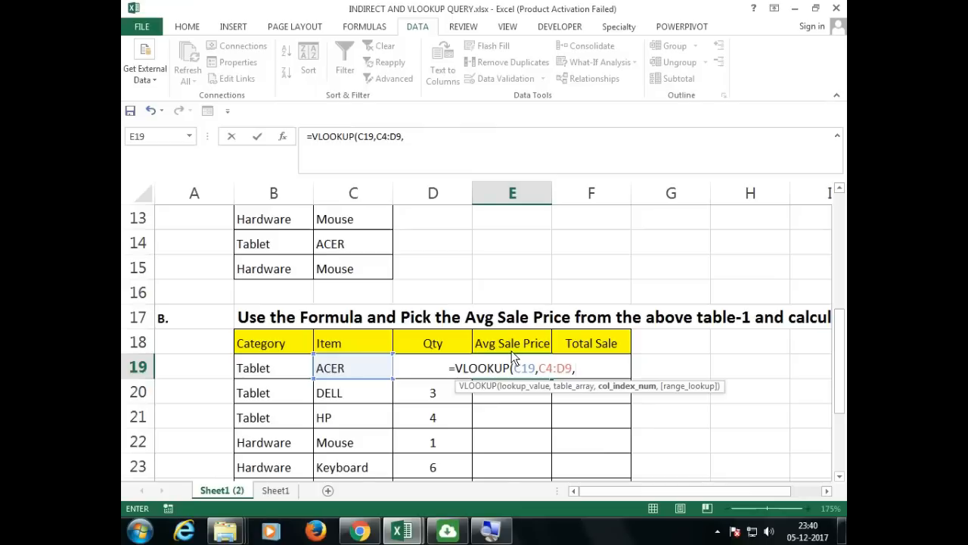
{"action": "scroll", "coordinate": [428, 352], "scroll_direction": "up", "scroll_amount": 2}
{"action": "scroll", "coordinate": [512, 357], "scroll_direction": "up", "scroll_amount": 2}
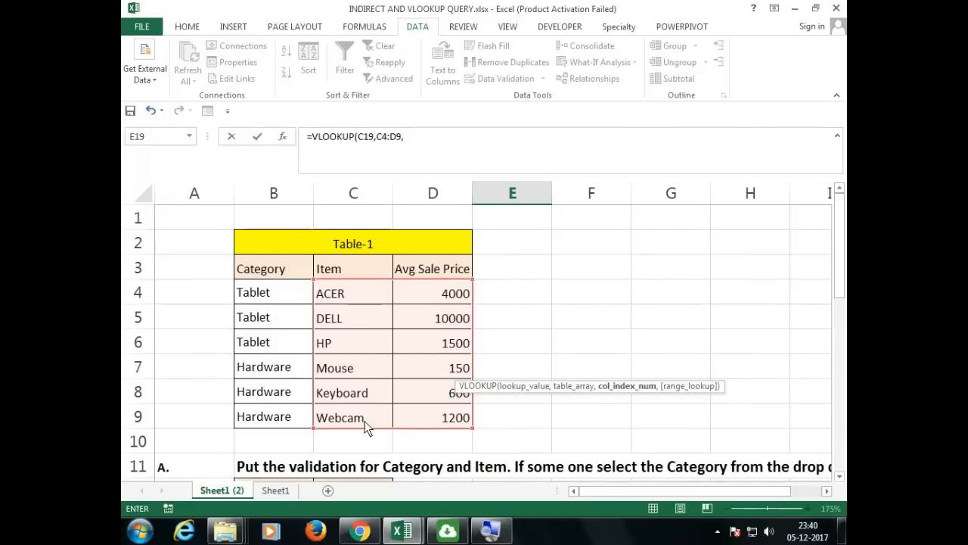
{"action": "scroll", "coordinate": [431, 371], "scroll_direction": "down", "scroll_amount": 4}
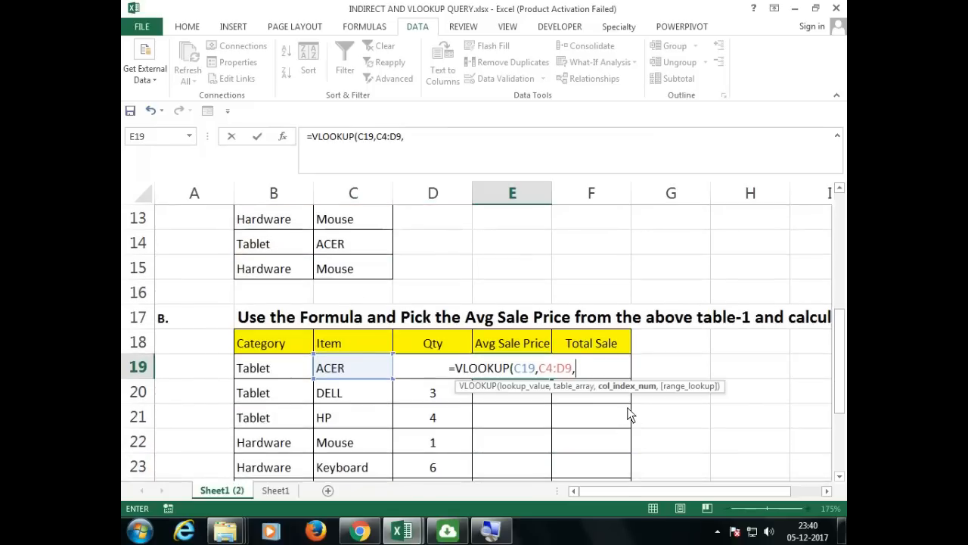
{"action": "type", "text": "2,"}
{"action": "key", "text": "super+plus"}
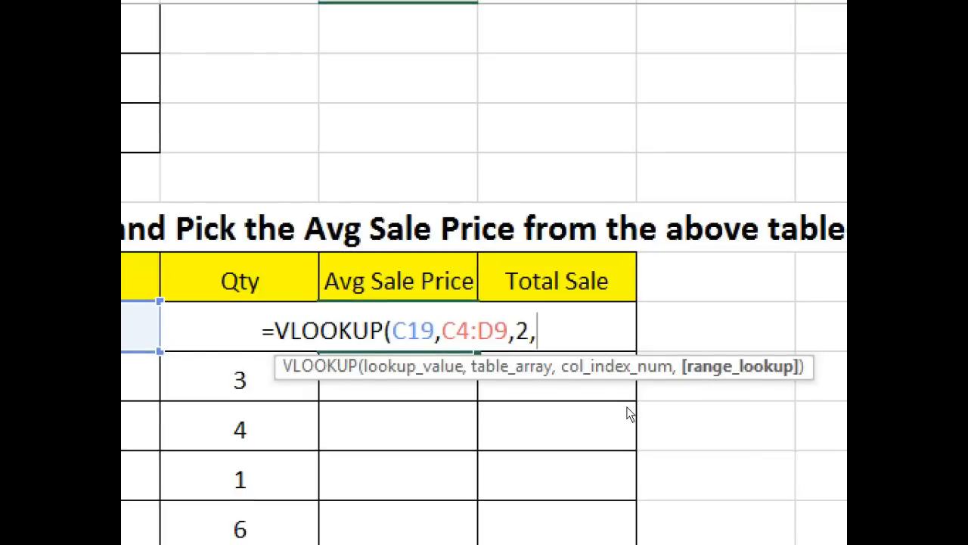
{"action": "type", "text": "0)"}
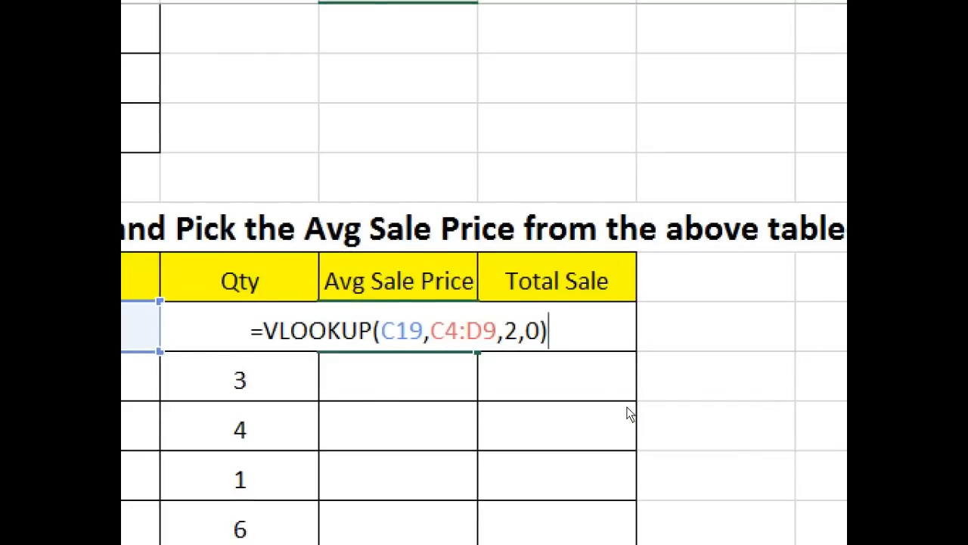
{"action": "key", "text": "super+minus"}
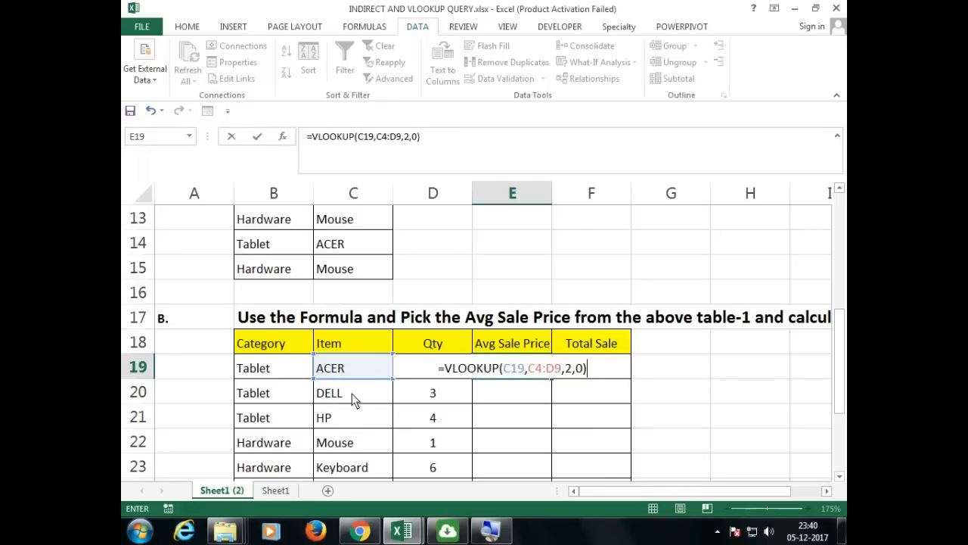
- Make the table array in E19 absolute as $C$4:$D$9 and fill the formula down through E28
{"action": "left_click", "coordinate": [528, 369]}
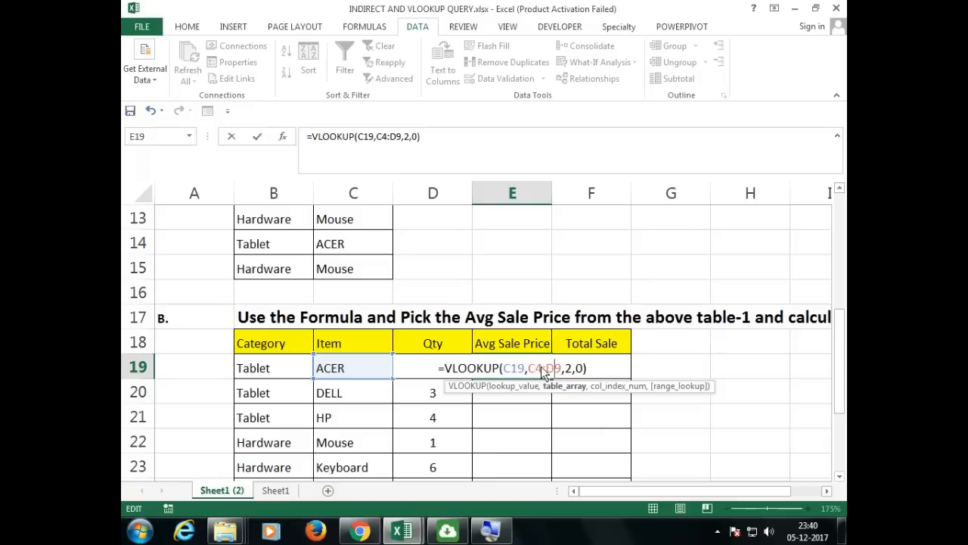
{"action": "key", "text": "F4"}
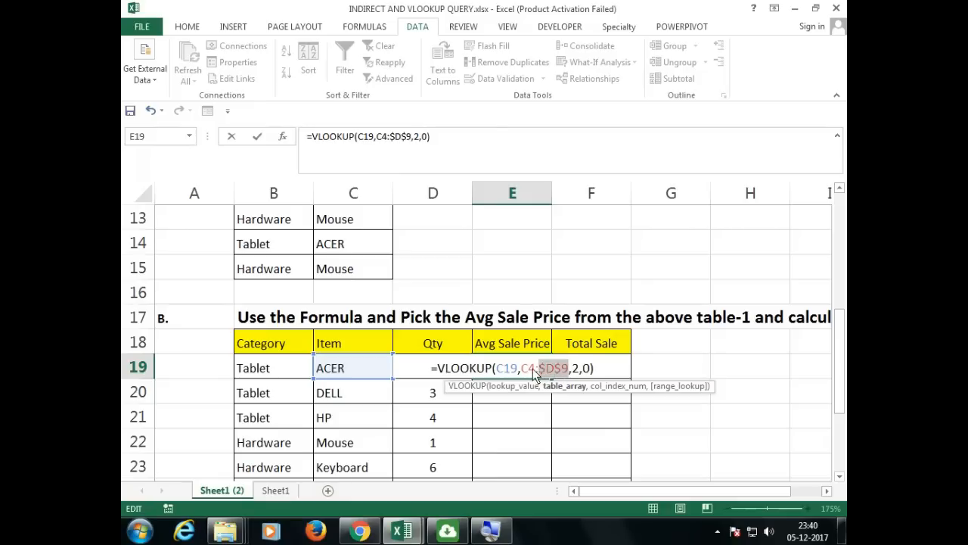
{"action": "left_click", "coordinate": [533, 368]}
{"action": "key", "text": "F4"}
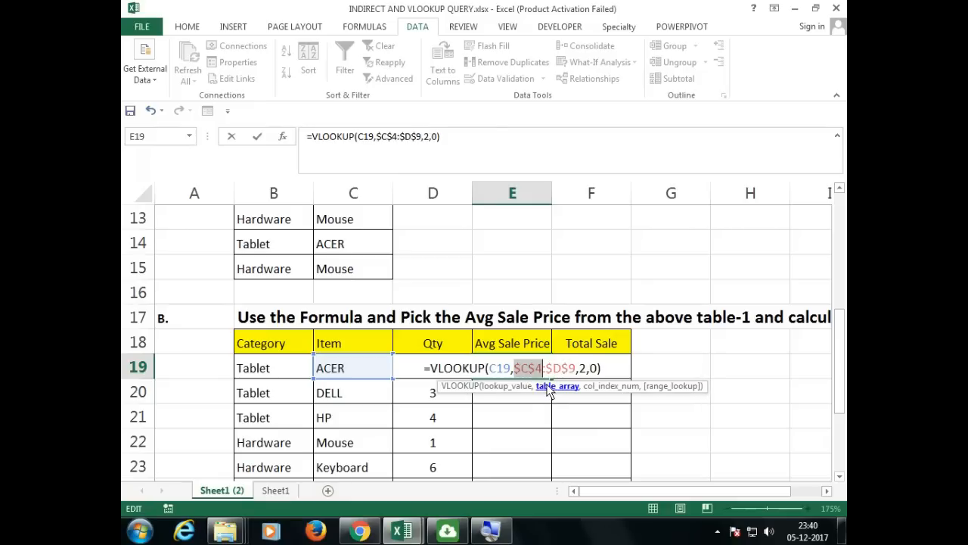
{"action": "scroll", "coordinate": [408, 322], "scroll_direction": "up", "scroll_amount": 2}
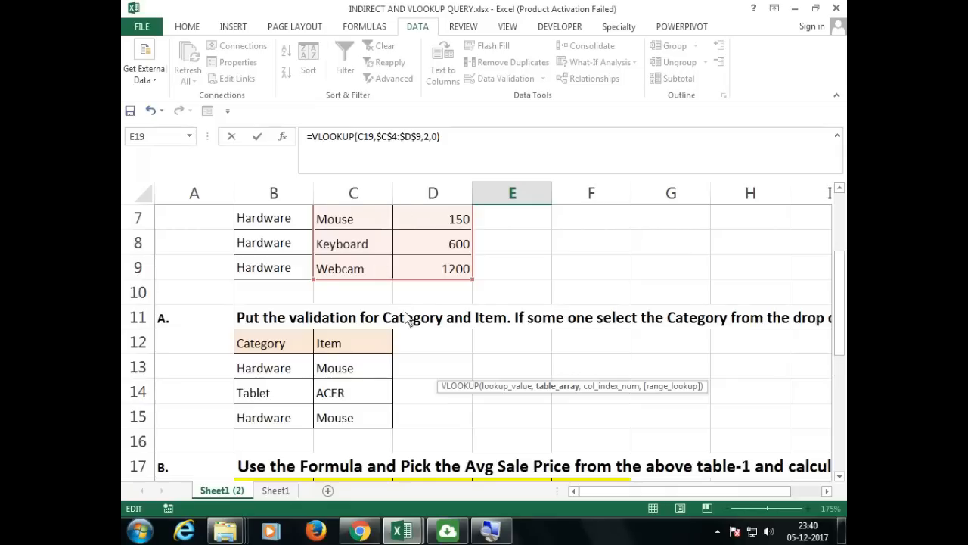
{"action": "scroll", "coordinate": [407, 320], "scroll_direction": "down", "scroll_amount": 2}
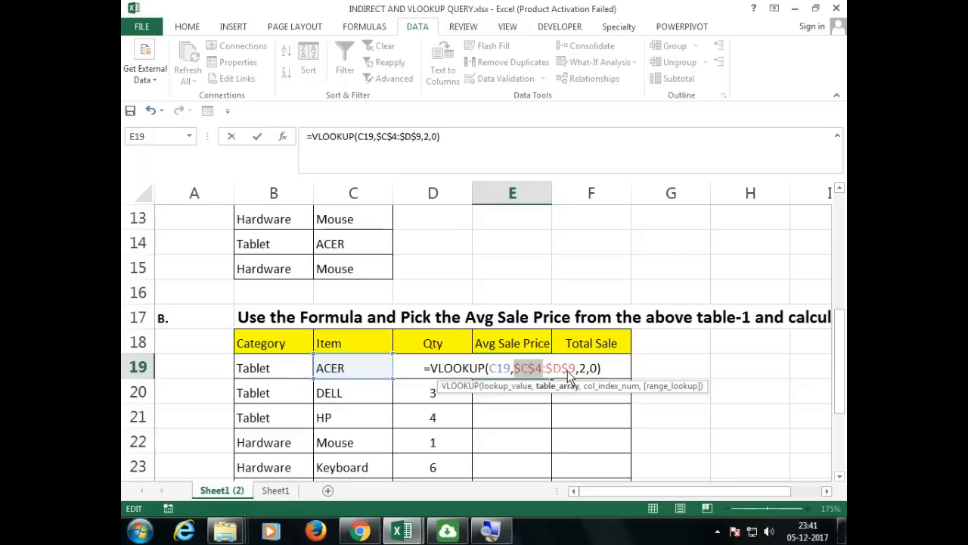
{"action": "key", "text": "Return"}
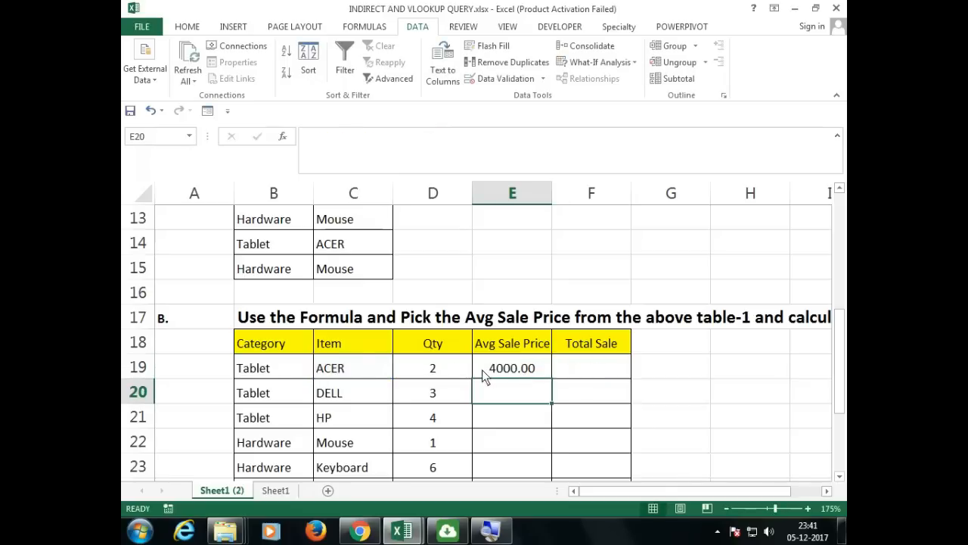
{"action": "left_click", "coordinate": [482, 370]}
{"action": "left_click_drag", "start_coordinate": [555, 378], "coordinate": [539, 452]}
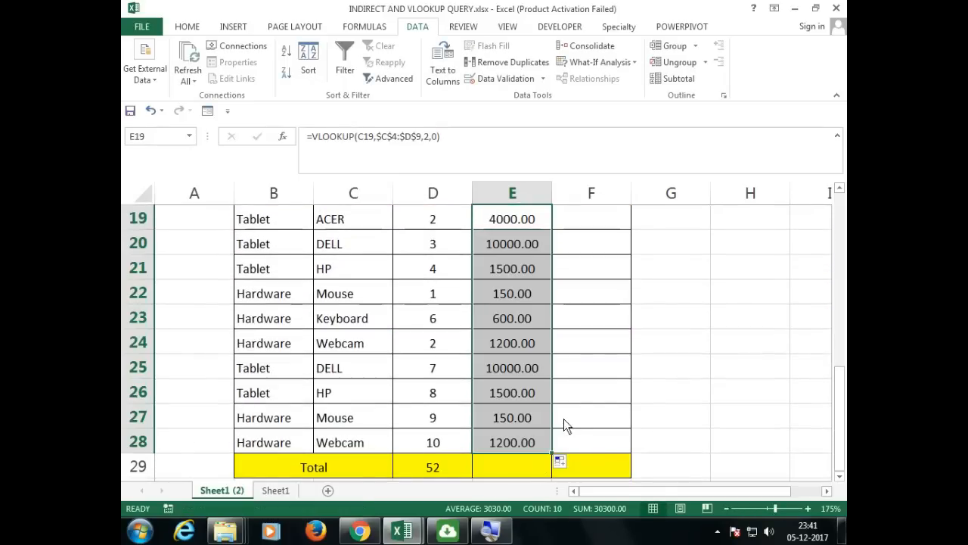
- Calculate Total Sale in F19 with =D19*E19 and fill the formula down the column
{"action": "scroll", "coordinate": [563, 418], "scroll_direction": "up", "scroll_amount": 1}
{"action": "left_click", "coordinate": [593, 298]}
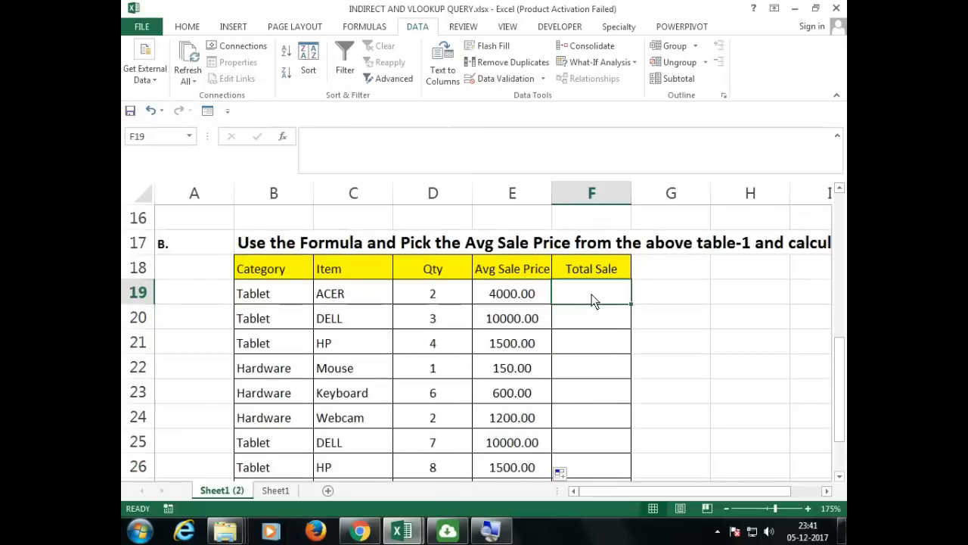
{"action": "type", "text": "="}
{"action": "left_click", "coordinate": [435, 299]}
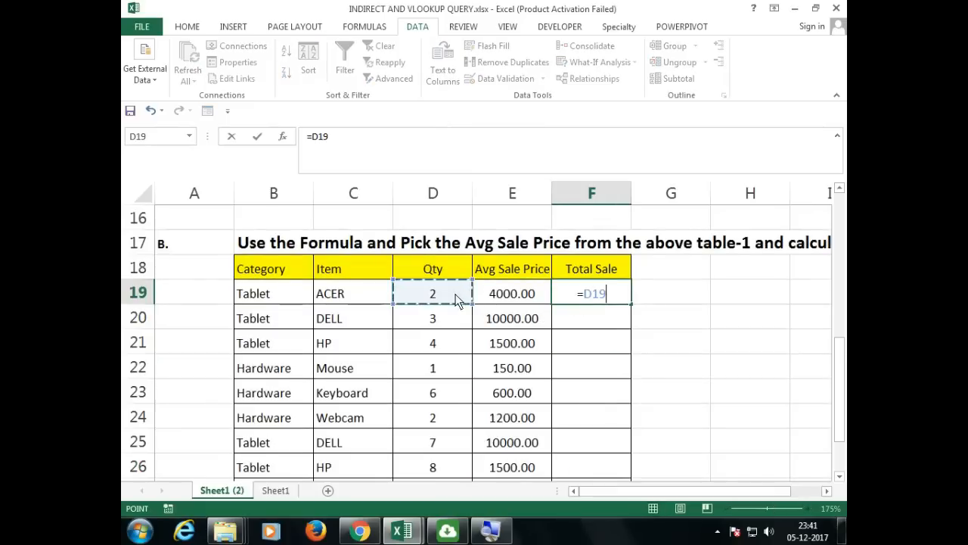
{"action": "type", "text": "*"}
{"action": "left_click", "coordinate": [497, 299]}
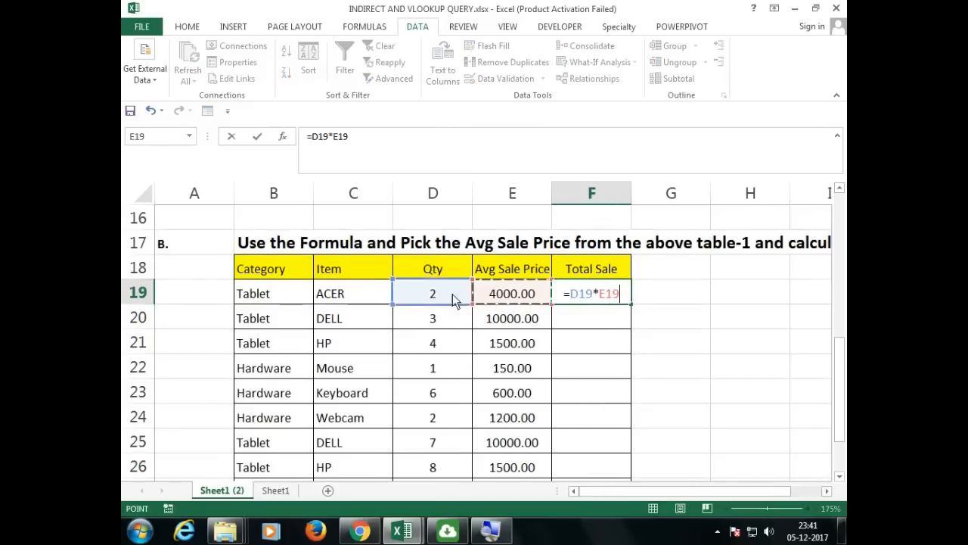
{"action": "key", "text": "Return"}
{"action": "left_click", "coordinate": [617, 295]}
{"action": "double_click", "coordinate": [629, 304]}
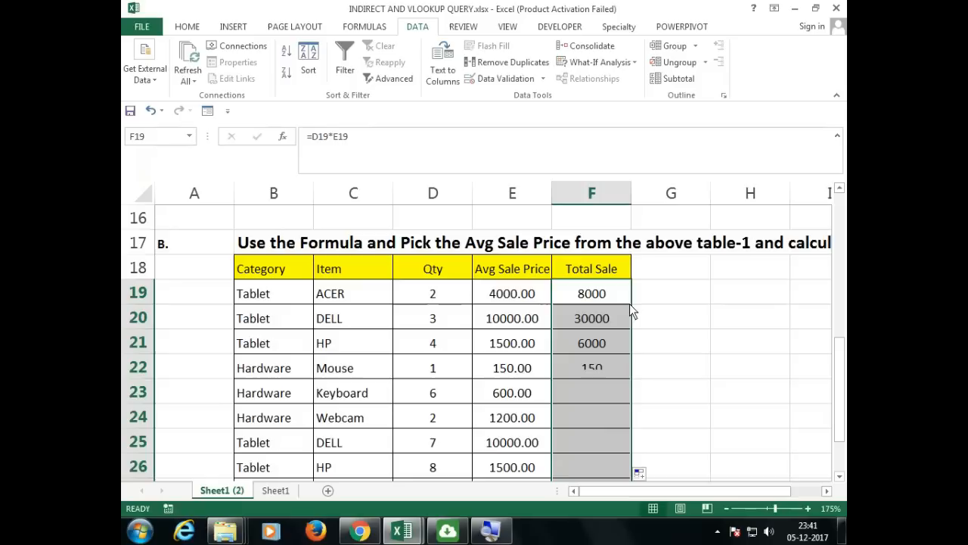
- Replace the copied formula in Total row cell F29 with an AutoSum of the Total Sale values above
{"action": "scroll", "coordinate": [620, 320], "scroll_direction": "down", "scroll_amount": 1}
{"action": "left_click", "coordinate": [591, 466]}
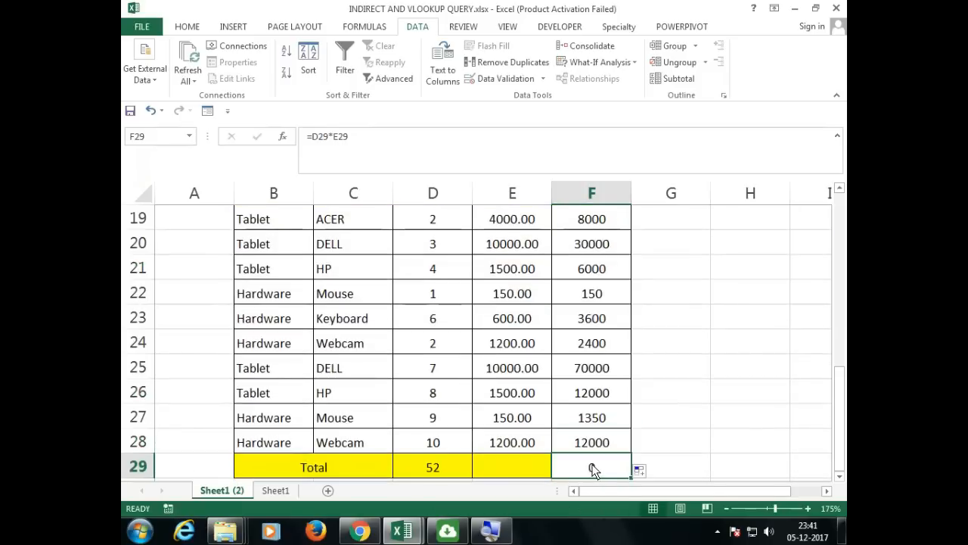
{"action": "key", "text": "Delete"}
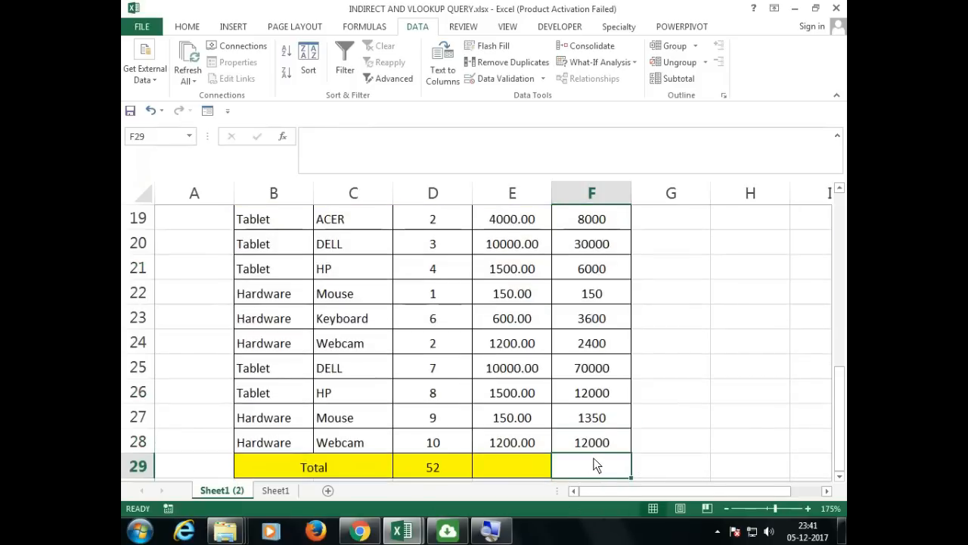
{"action": "key", "text": "alt+="}
{"action": "key", "text": "Return"}
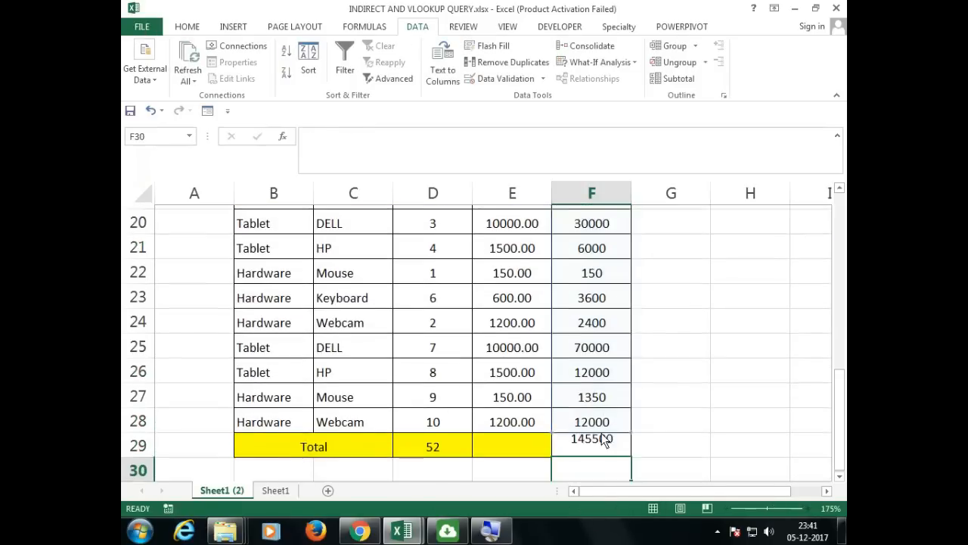
- Review the VLOOKUP formula and its references in Avg Sale Price cell E19 without changing it
{"action": "scroll", "coordinate": [601, 435], "scroll_direction": "up", "scroll_amount": 2}
{"action": "left_click", "coordinate": [512, 344]}
{"action": "double_click", "coordinate": [513, 344]}
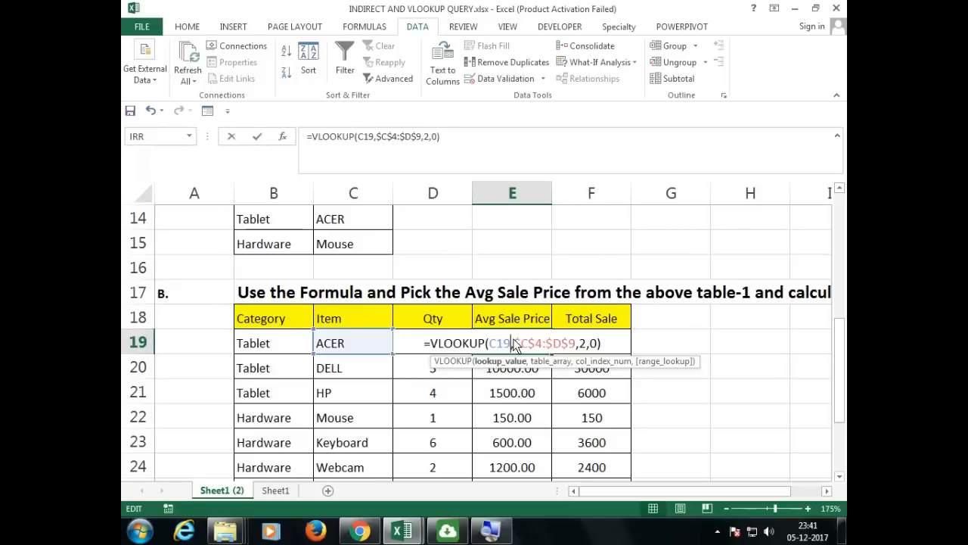
{"action": "key", "text": "Escape"}
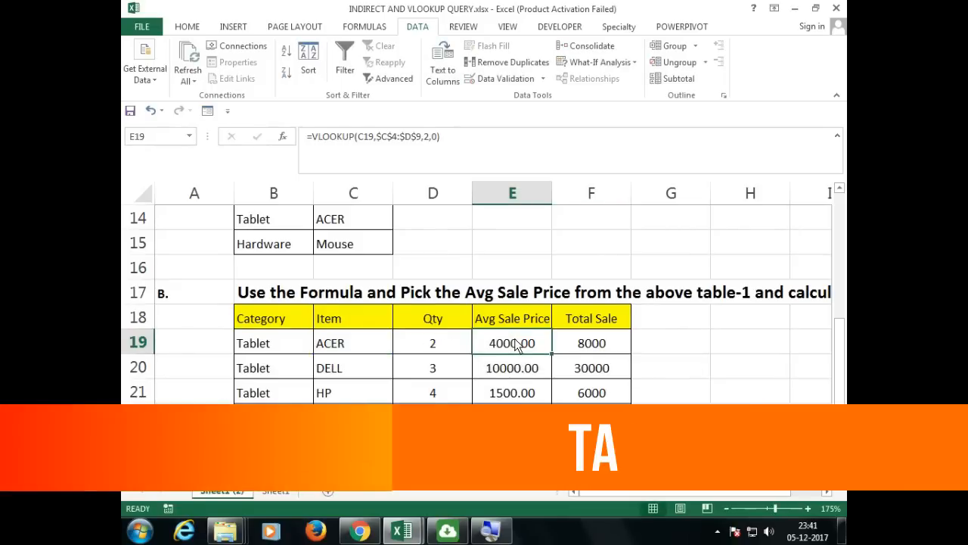
{"action": "scroll", "coordinate": [514, 340], "scroll_direction": "up", "scroll_amount": 1}
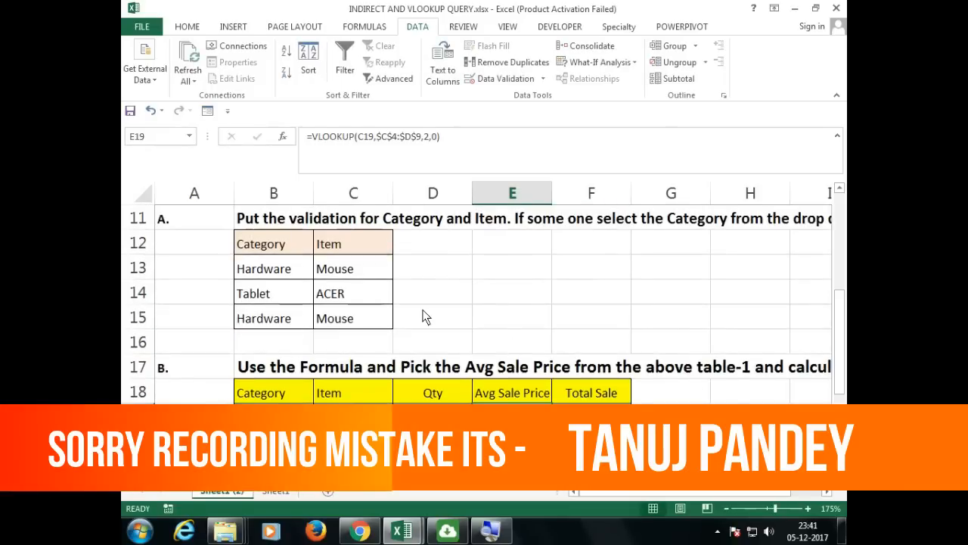